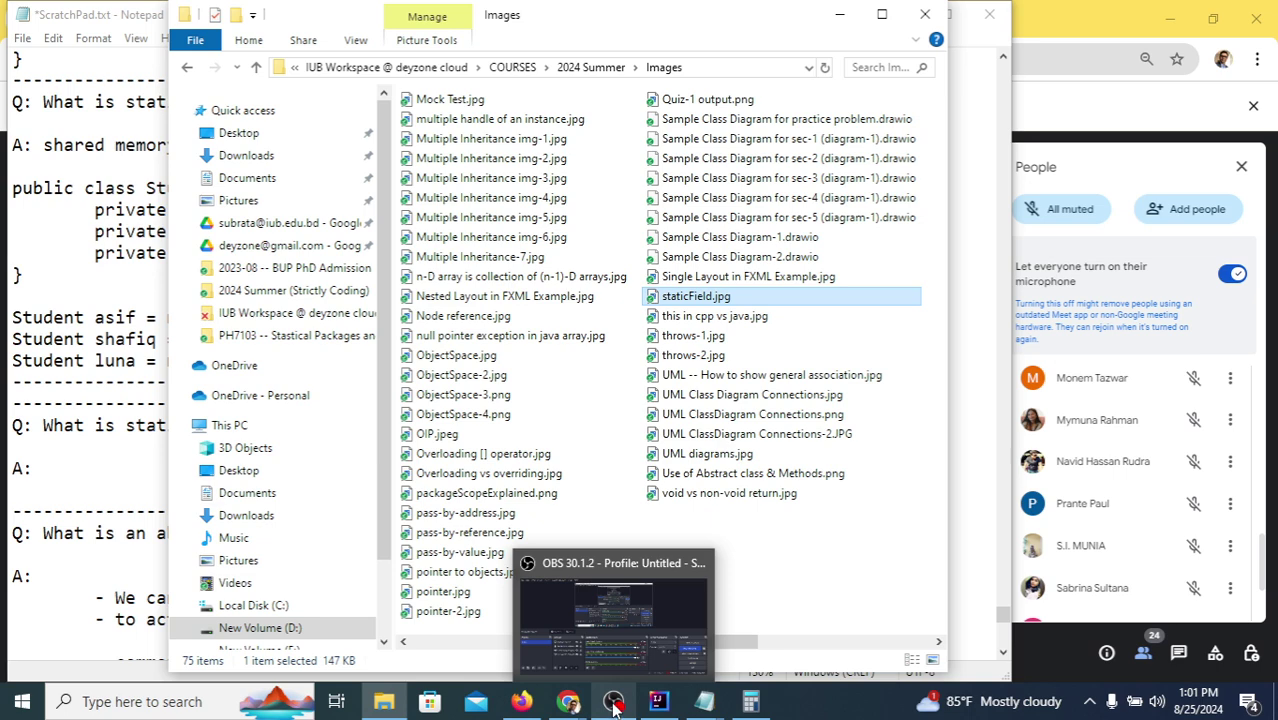
# - Switch to Chrome and log in to the Independent University, Bangladesh faculty portal with the prefilled credentials
pyautogui.click(1046, 643)
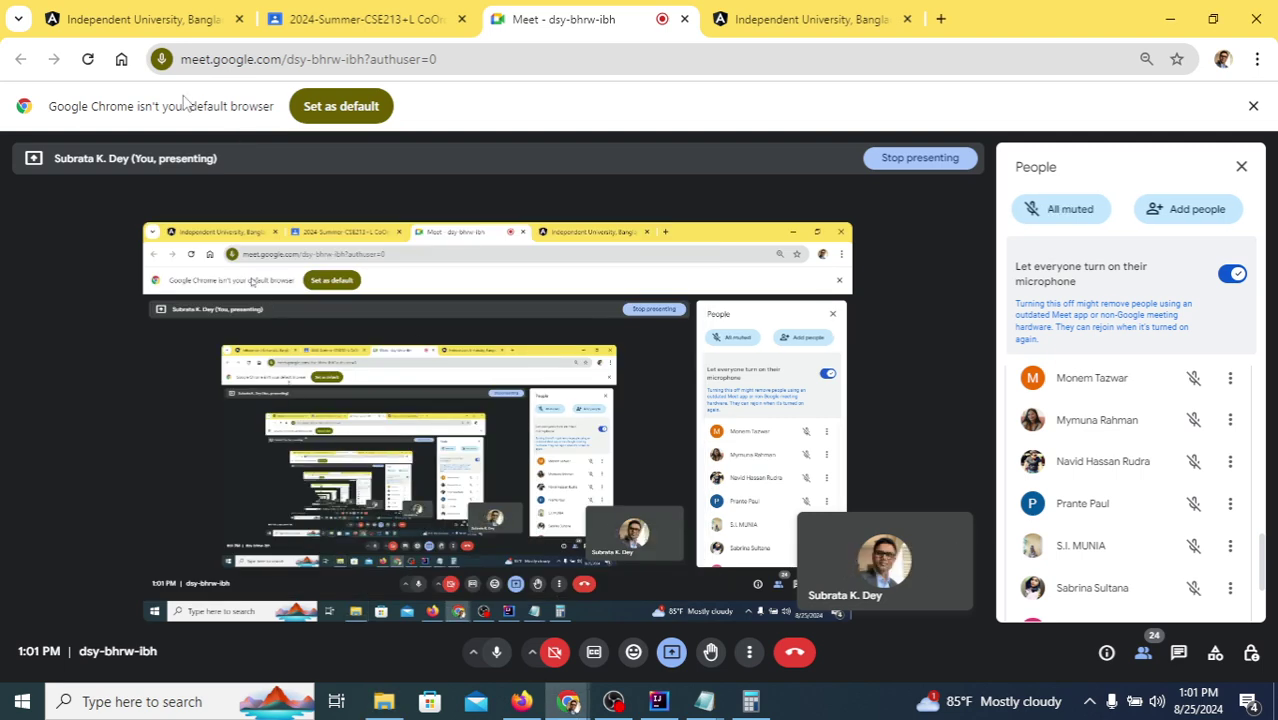
pyautogui.click(737, 24)
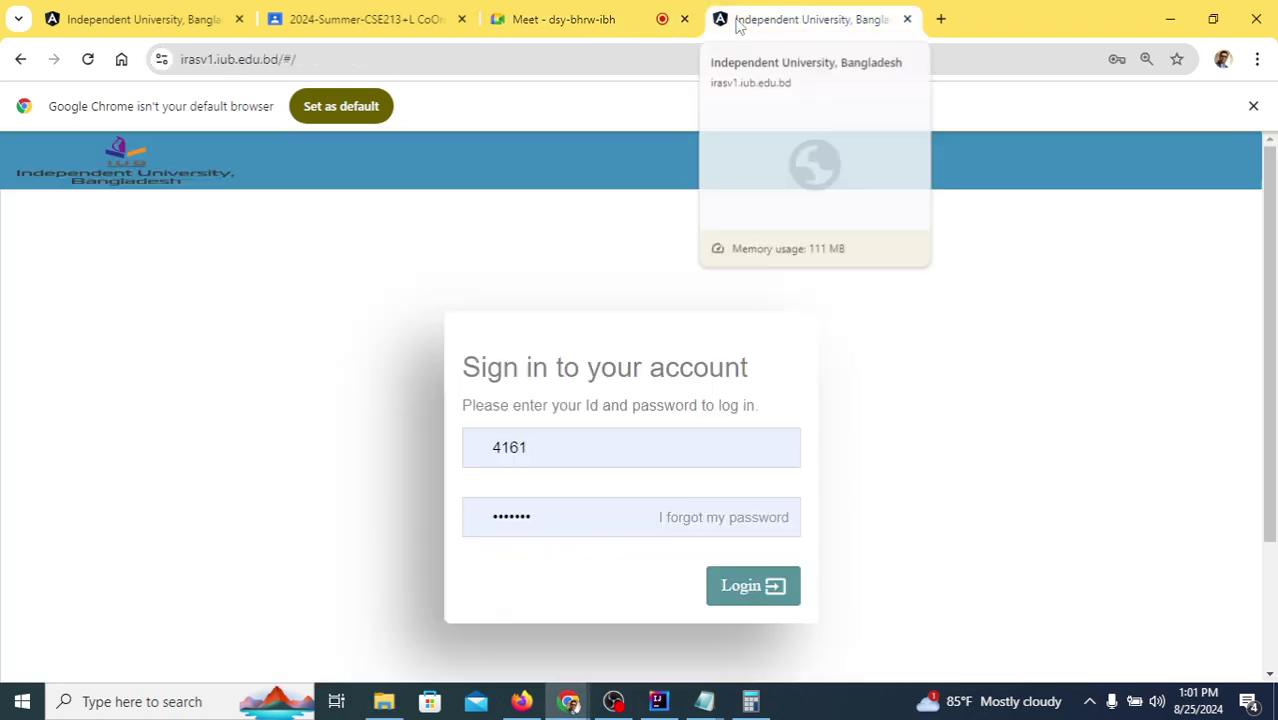
pyautogui.click(743, 587)
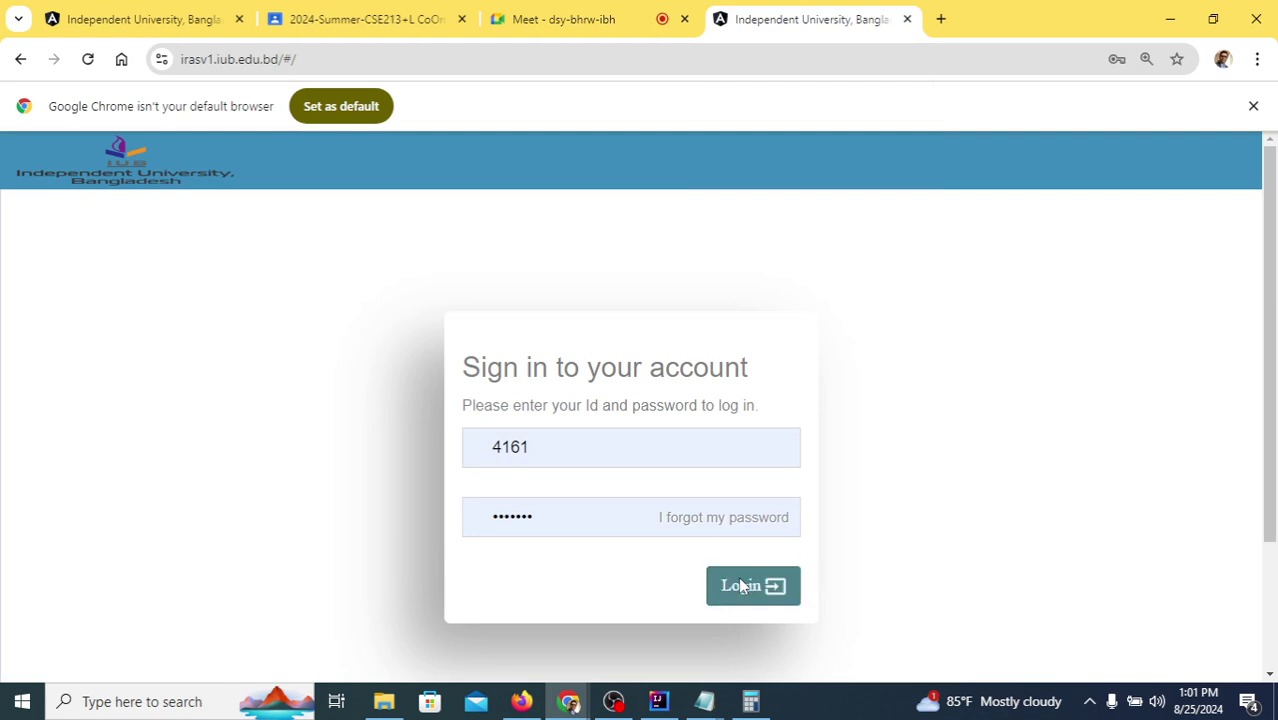
# - Open the attendance sheet for CSE213L section 1 from the Summer 2024 courses
pyautogui.scroll(-2, 603, 444)
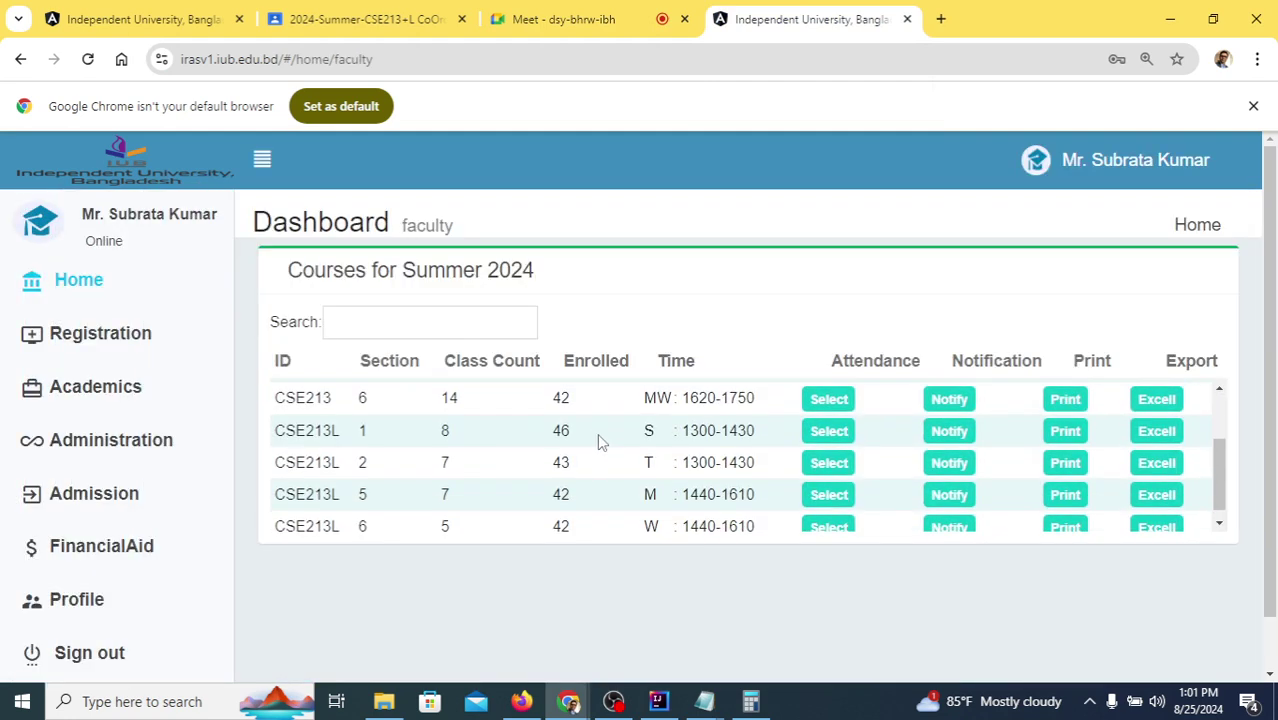
pyautogui.click(830, 433)
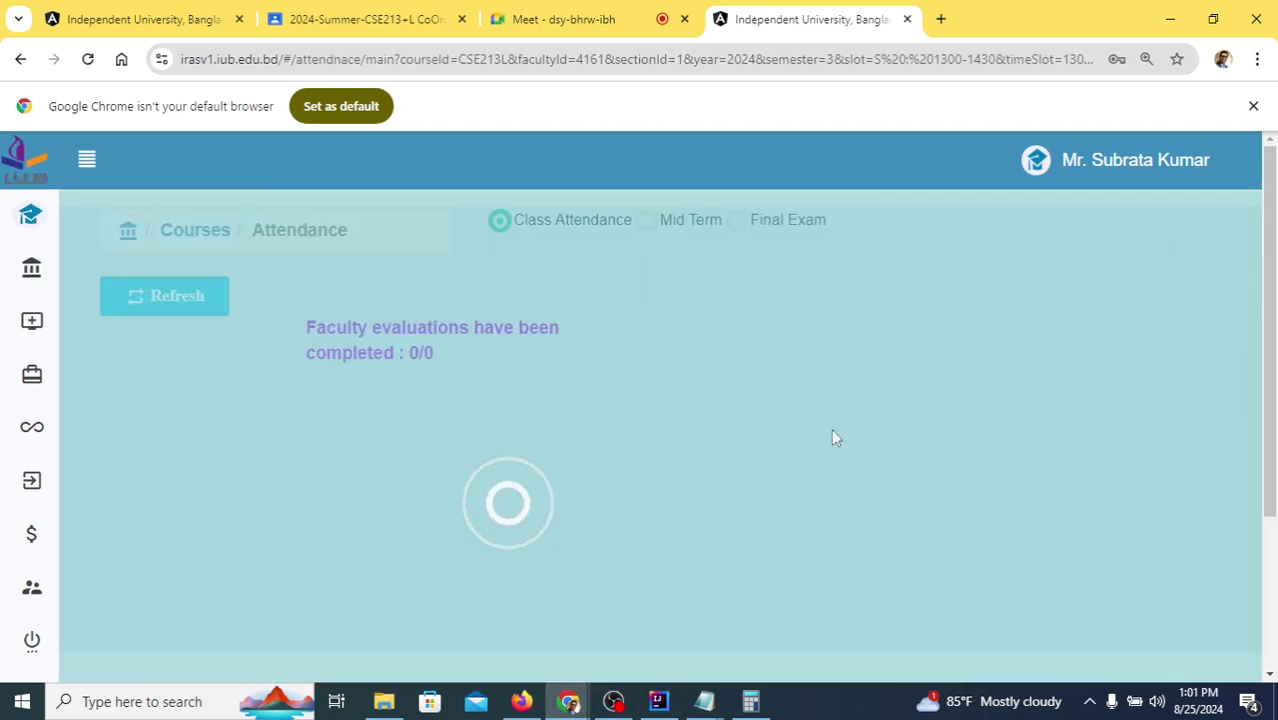
pyautogui.click(124, 20)
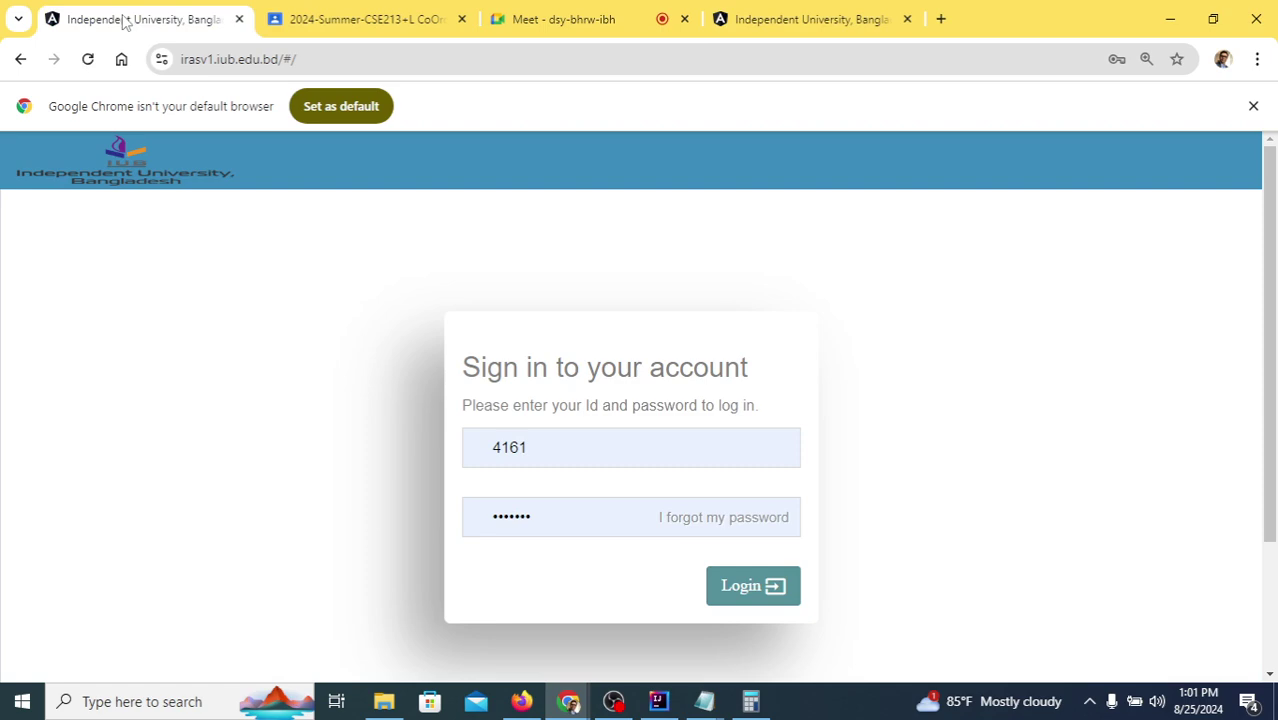
pyautogui.click(843, 20)
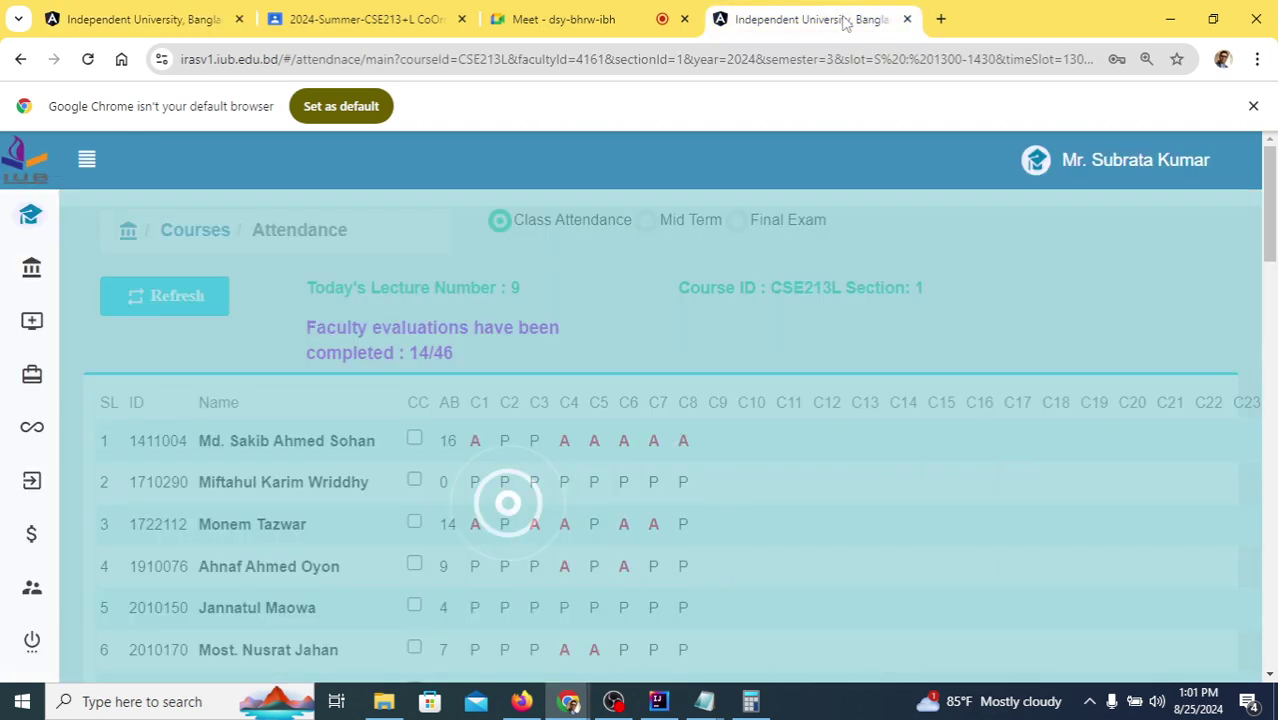
# - Mark the students with serial numbers 2, 9, 10, 8 and 3 as present in the CSE213L attendance sheet
pyautogui.scroll(-3, 875, 305)
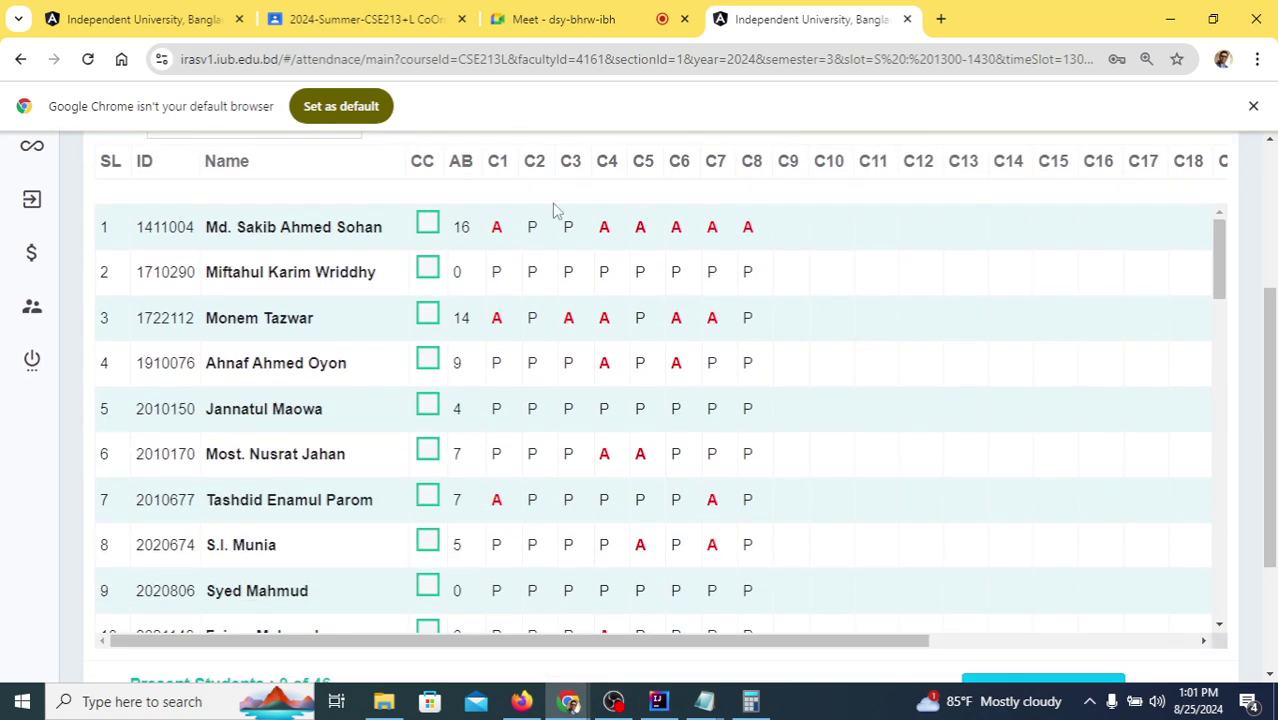
pyautogui.click(434, 272)
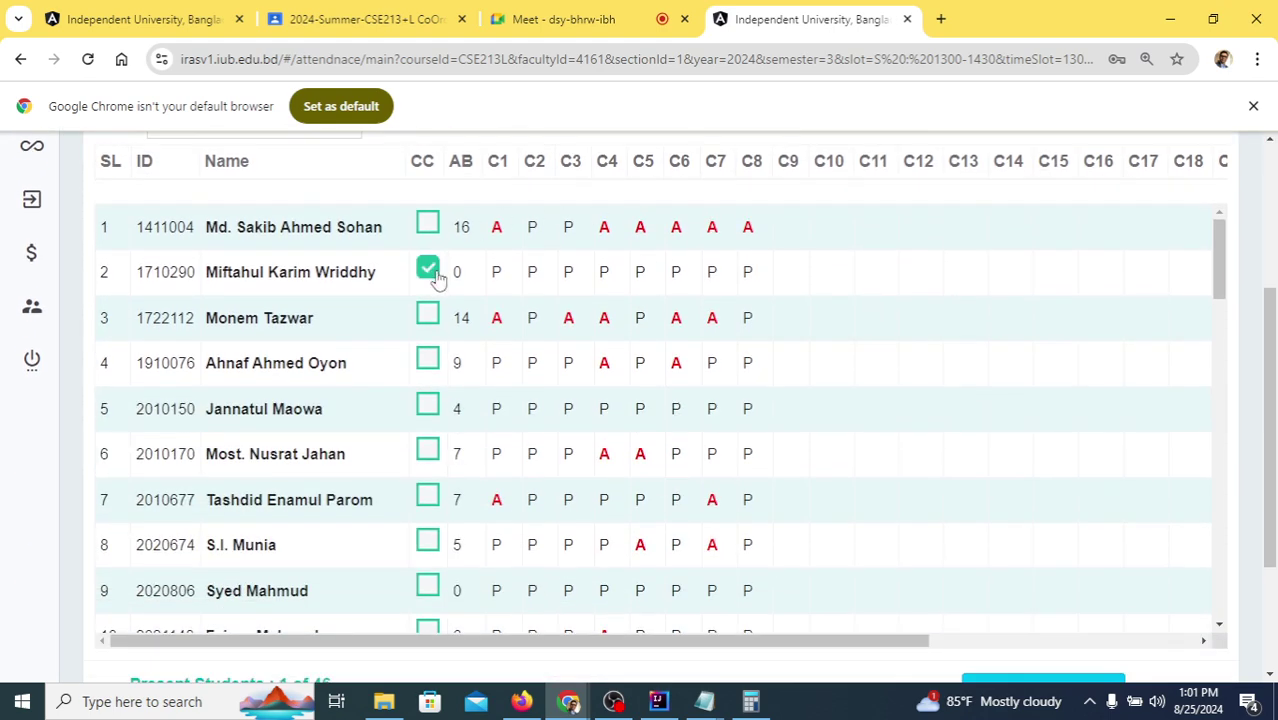
pyautogui.click(428, 590)
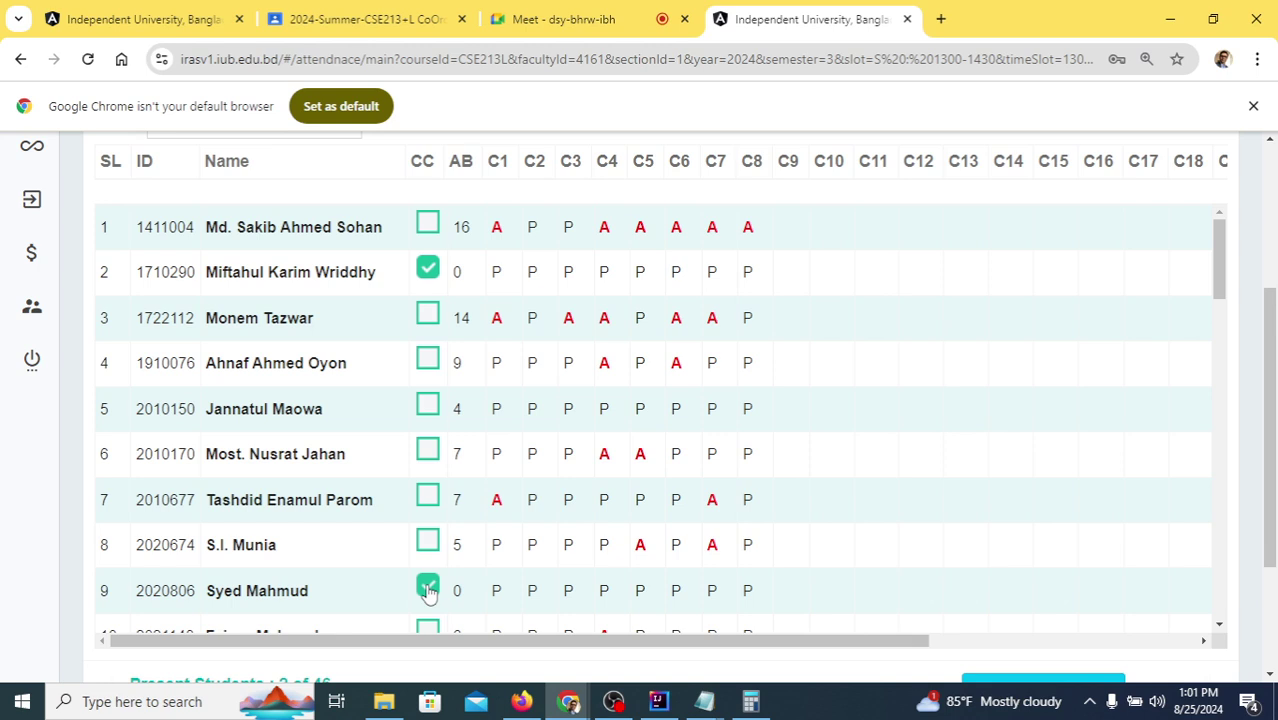
pyautogui.click(428, 628)
pyautogui.click(432, 543)
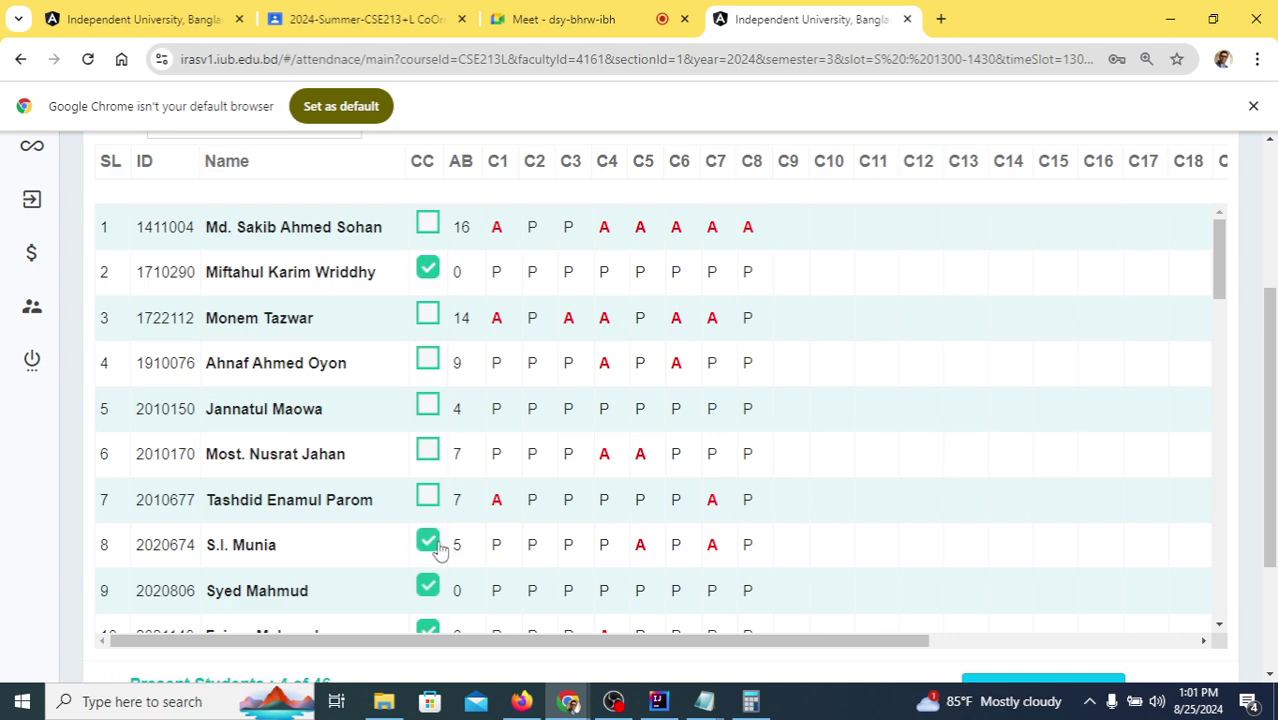
pyautogui.click(426, 320)
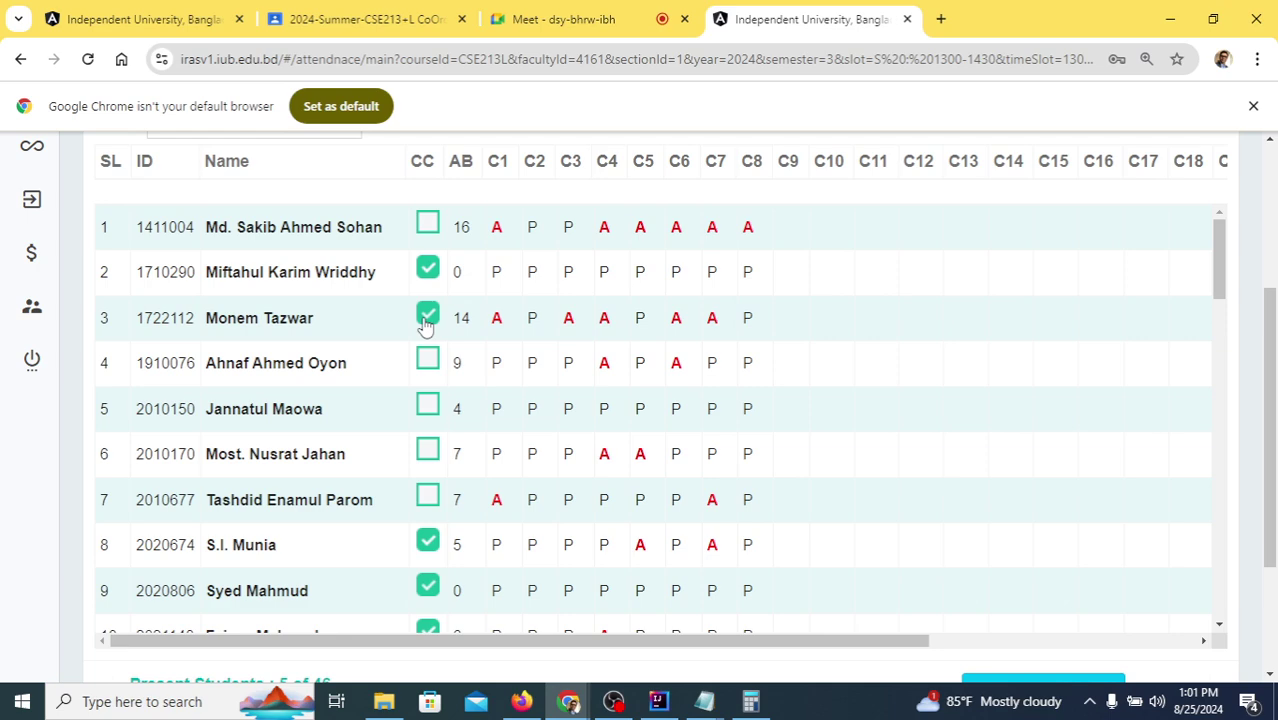
# - Mark the students with serial numbers 13 and 16 as present in the attendance sheet
pyautogui.scroll(-4, 558, 380)
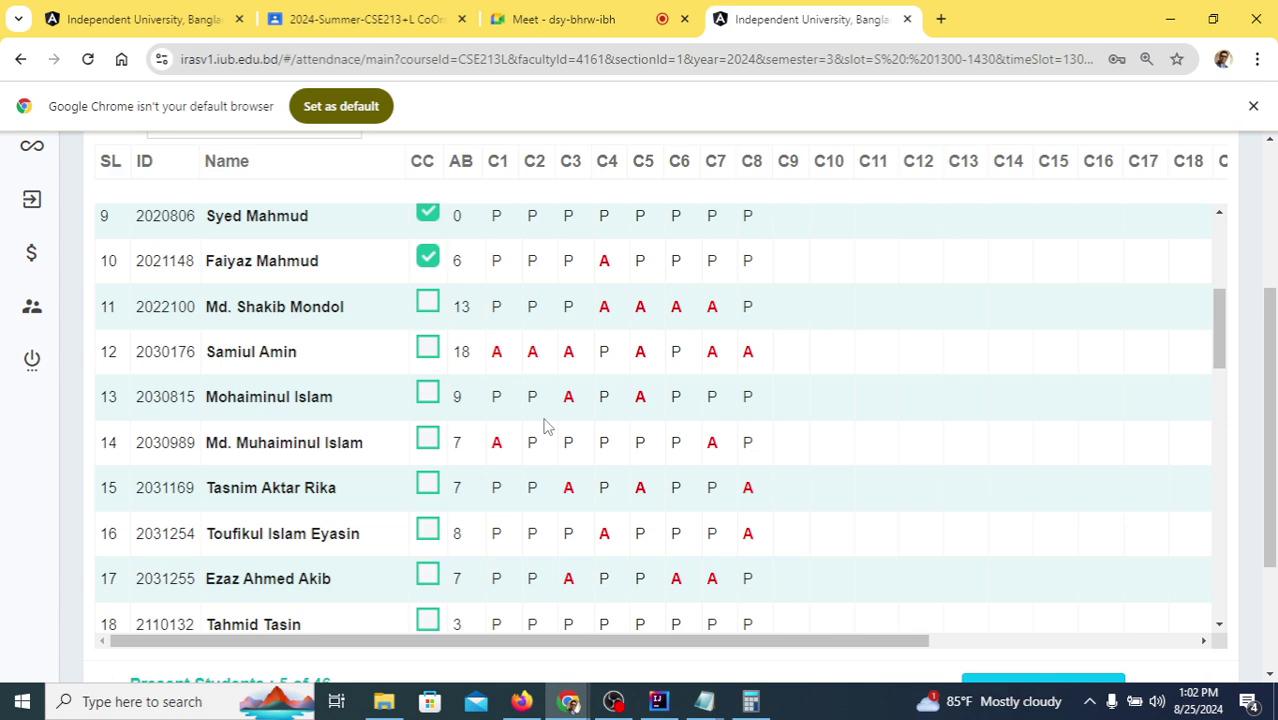
pyautogui.click(432, 397)
pyautogui.click(428, 536)
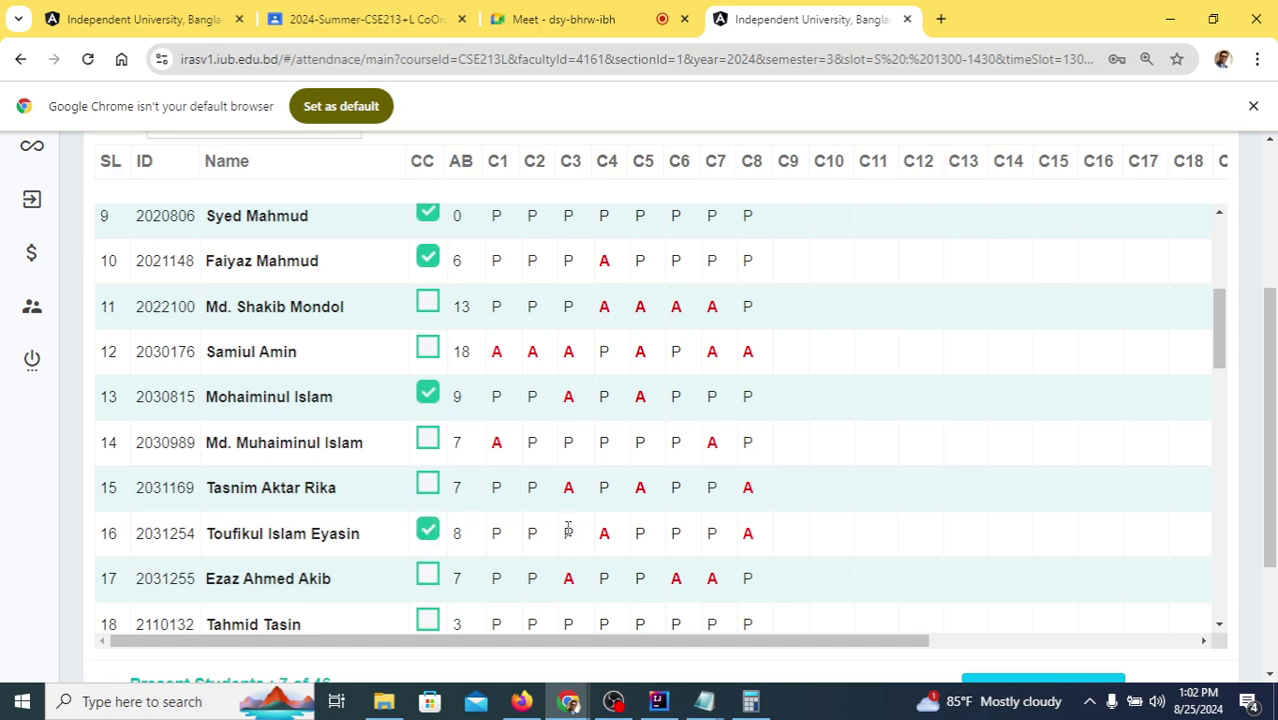
# - Mark the students with serial numbers 32, 27, 29, 25, 30 and 26 as present in the attendance sheet
pyautogui.scroll(-3, 567, 528)
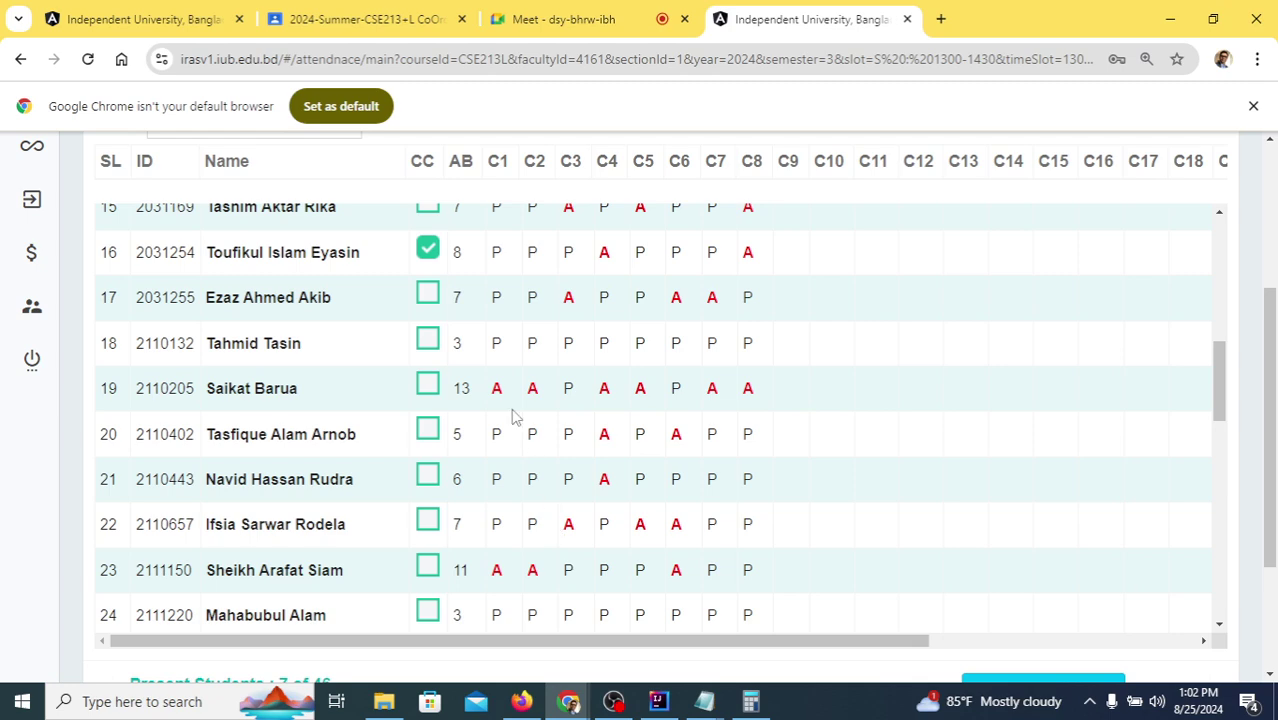
pyautogui.scroll(-4, 512, 417)
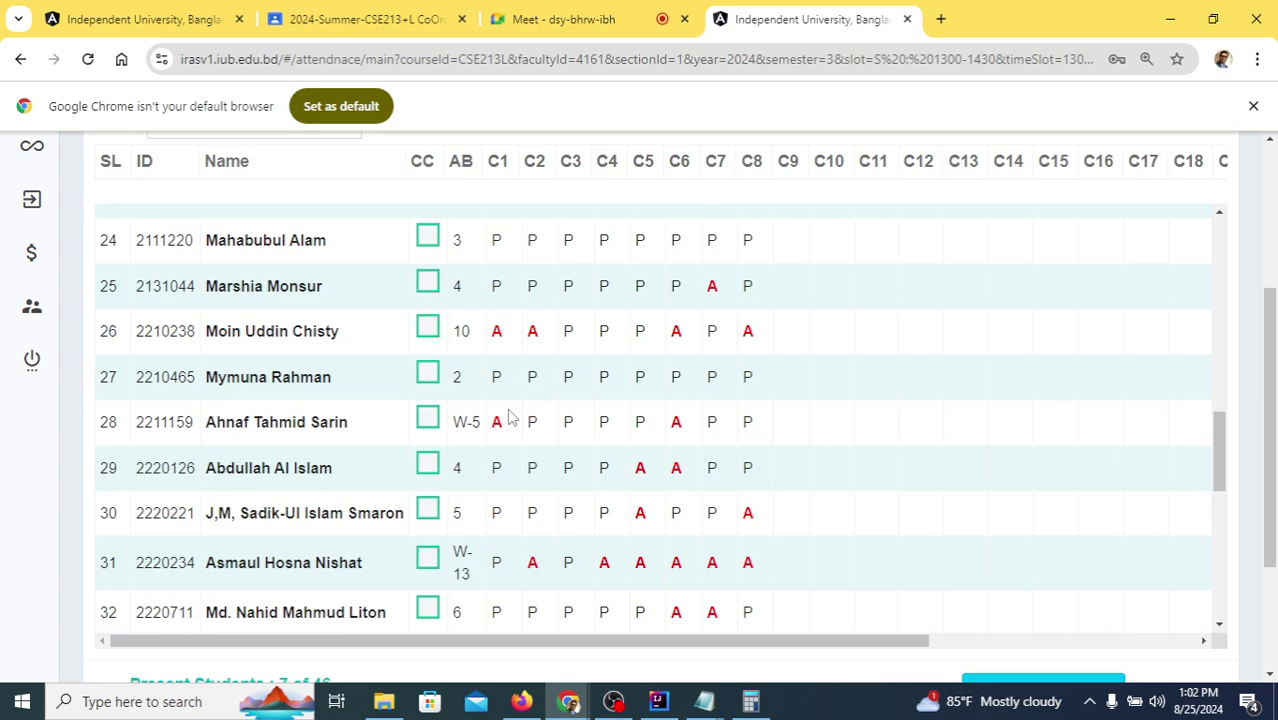
pyautogui.click(427, 607)
pyautogui.click(427, 375)
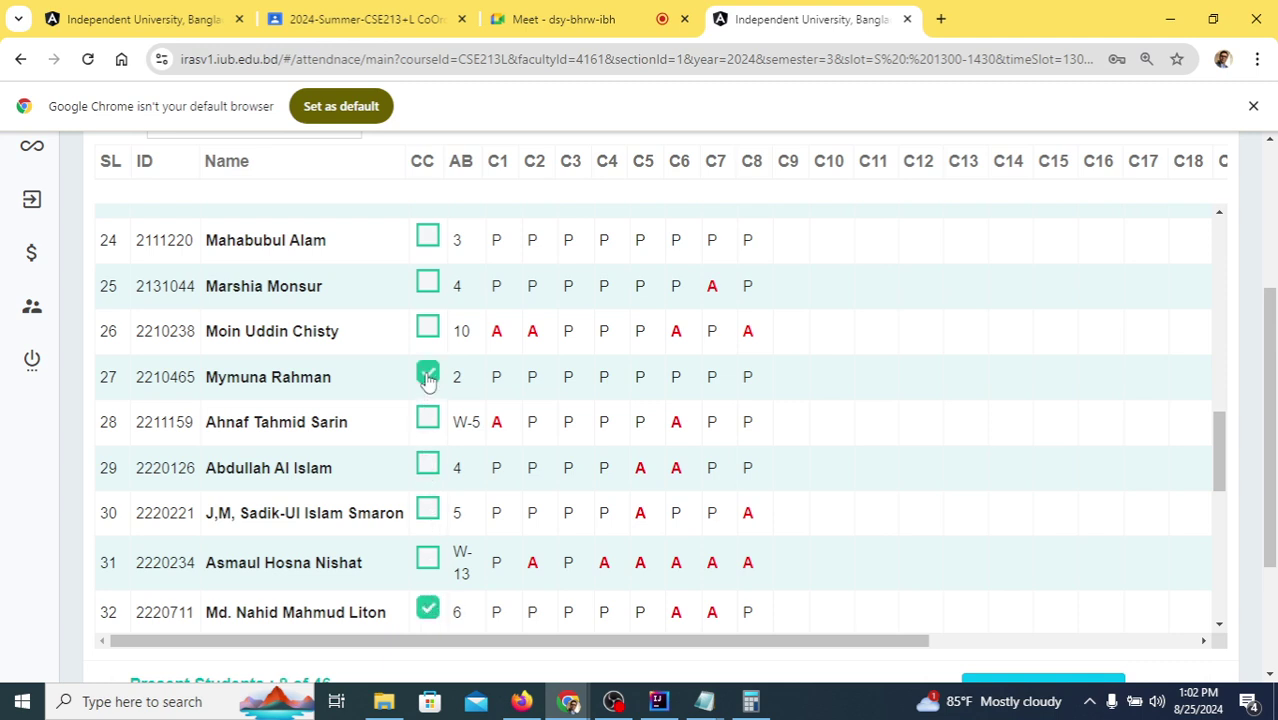
pyautogui.click(427, 465)
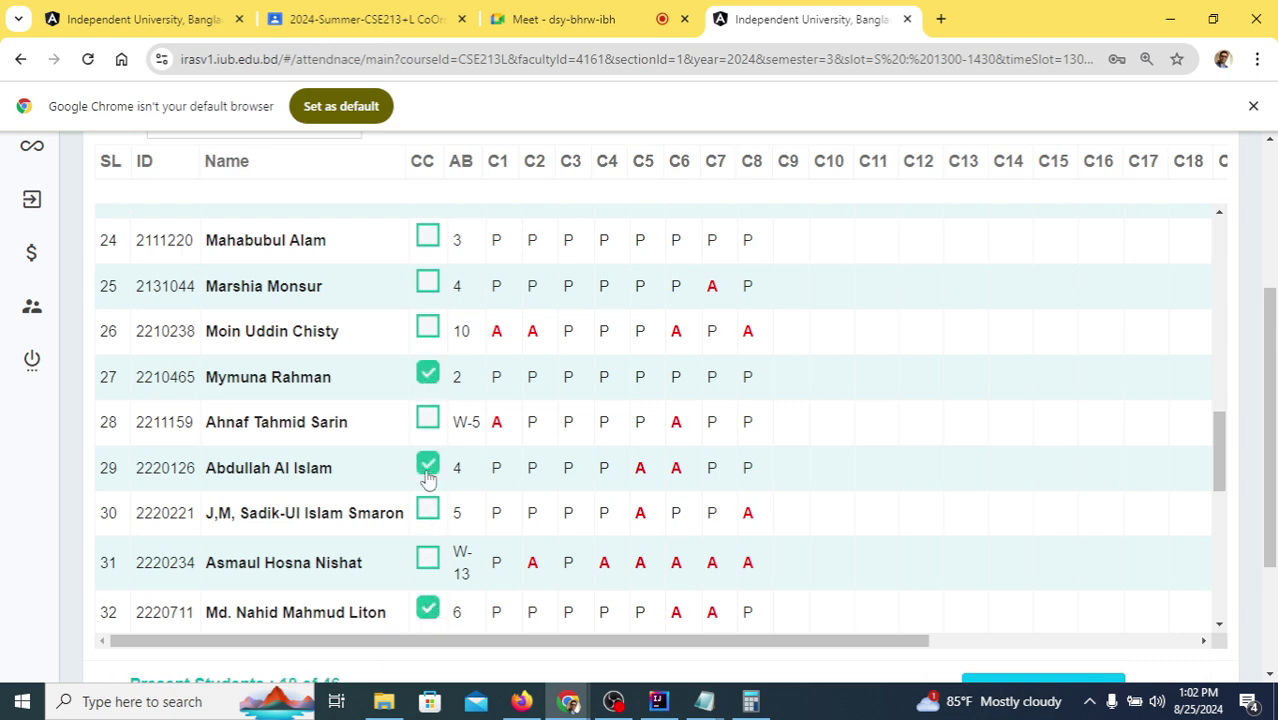
pyautogui.click(428, 286)
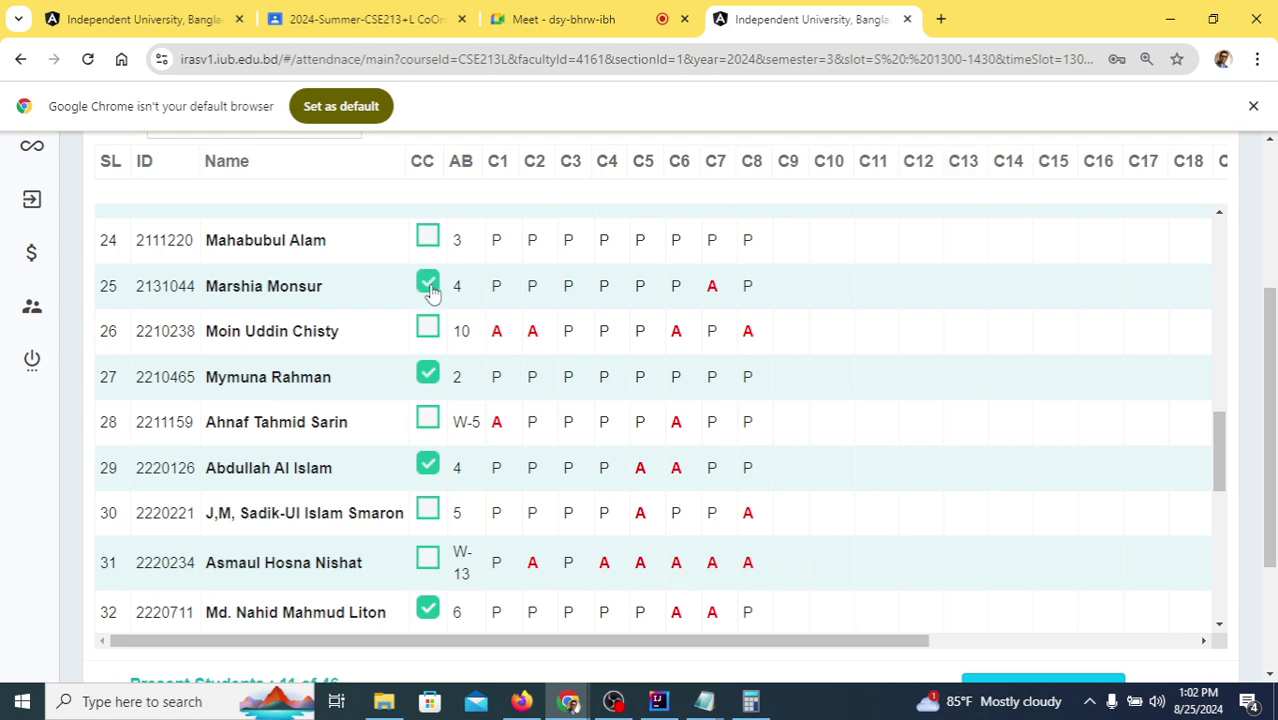
pyautogui.click(426, 510)
pyautogui.click(424, 330)
# - Mark the students with serial numbers 34, 35, 37 and 38 as present in the attendance sheet
pyautogui.scroll(-3, 632, 371)
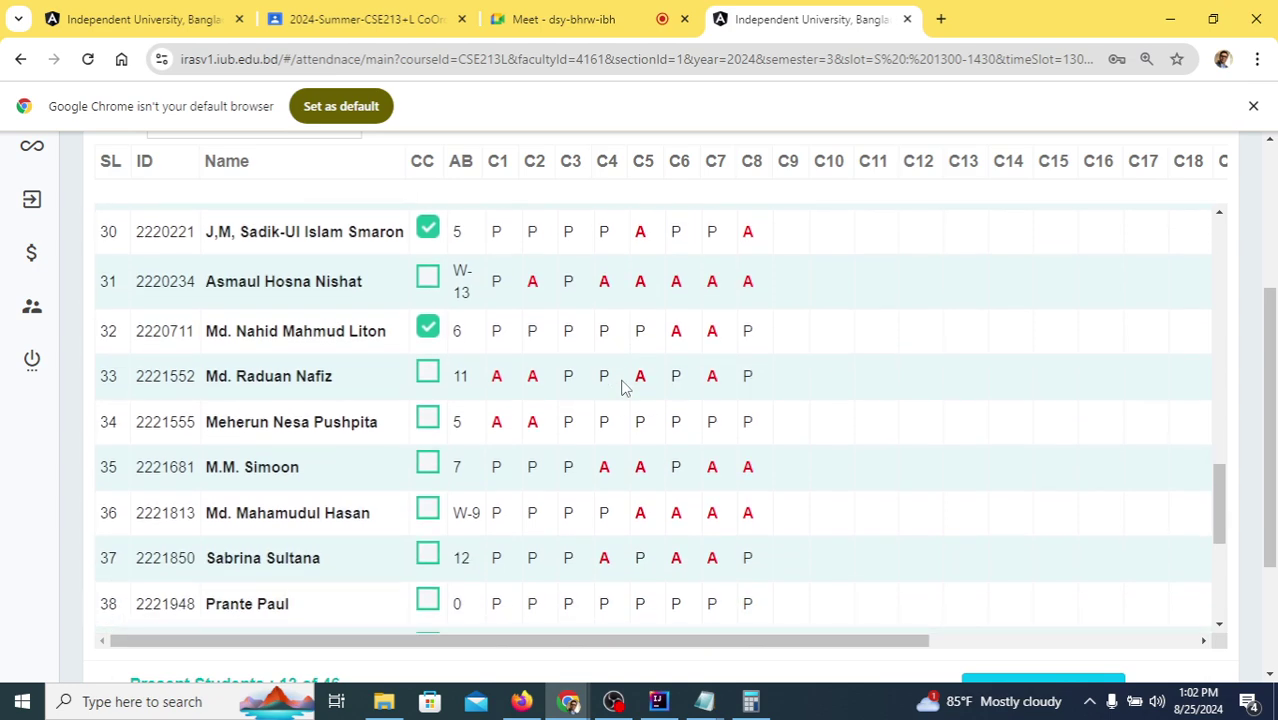
pyautogui.scroll(-1, 621, 387)
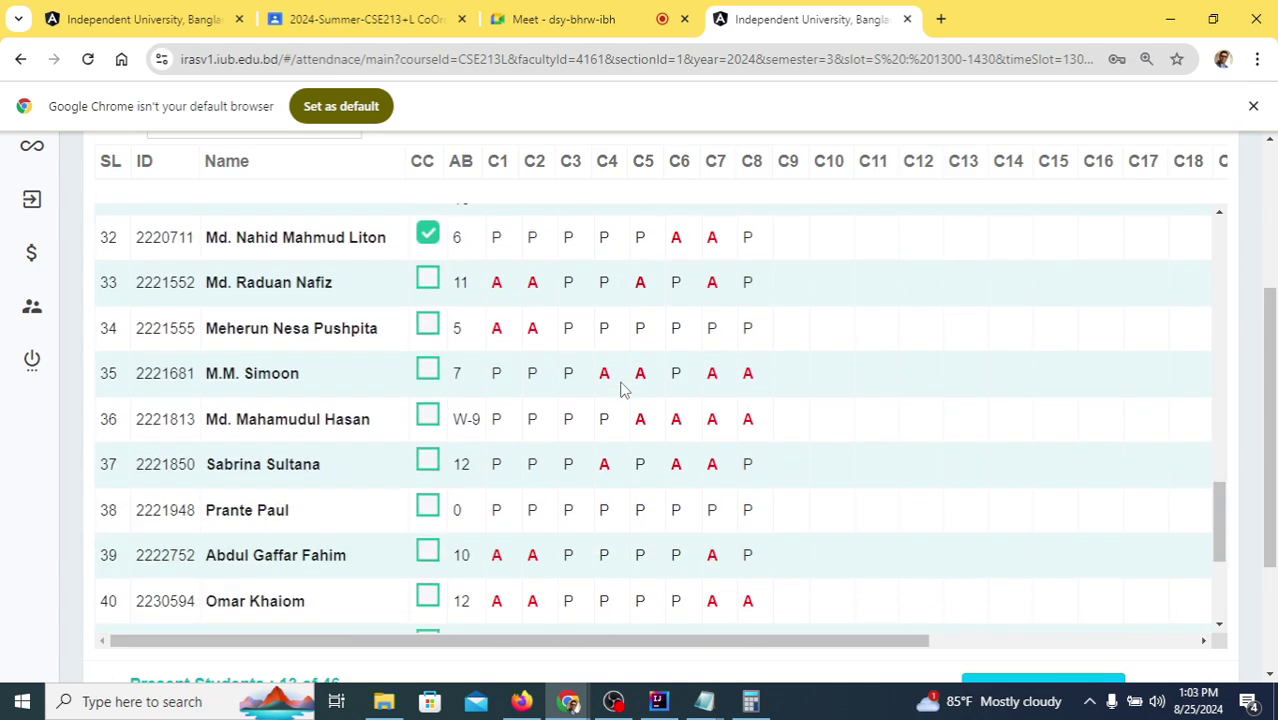
pyautogui.click(430, 326)
pyautogui.click(429, 371)
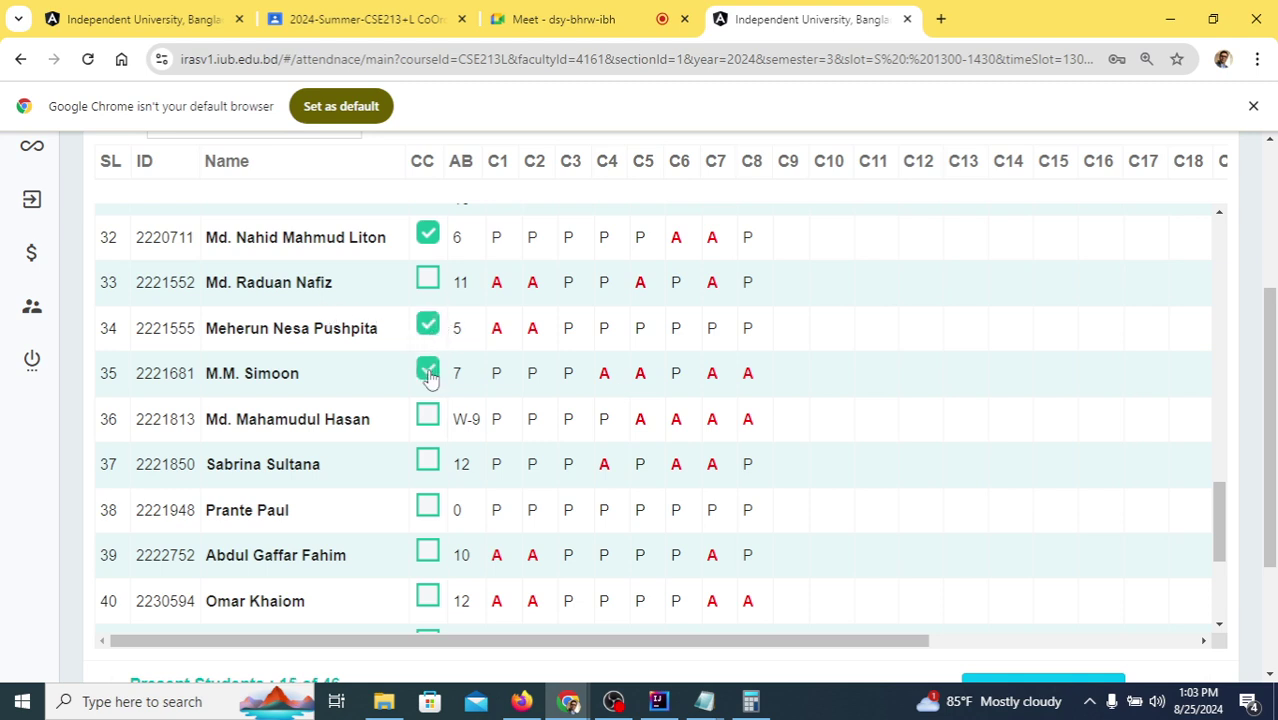
pyautogui.click(428, 461)
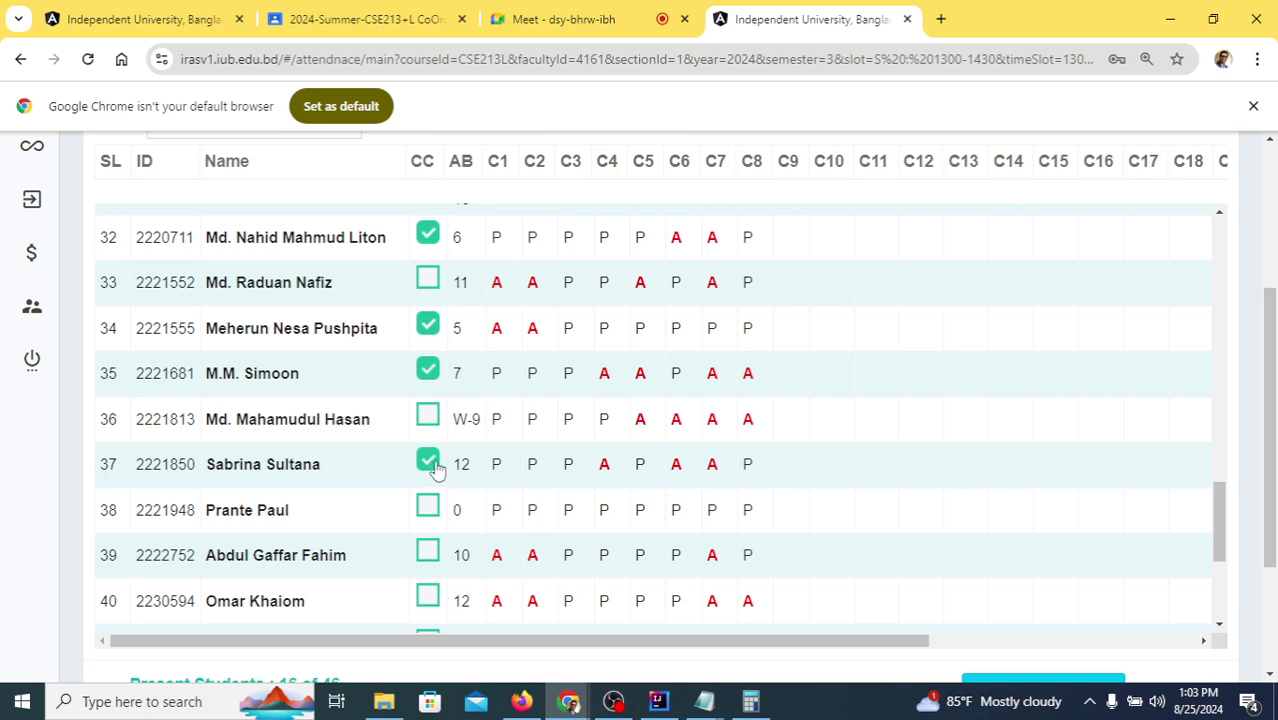
pyautogui.click(430, 507)
# - Review the end of the student list and mark the student with serial number 5 as present
pyautogui.scroll(-3, 556, 503)
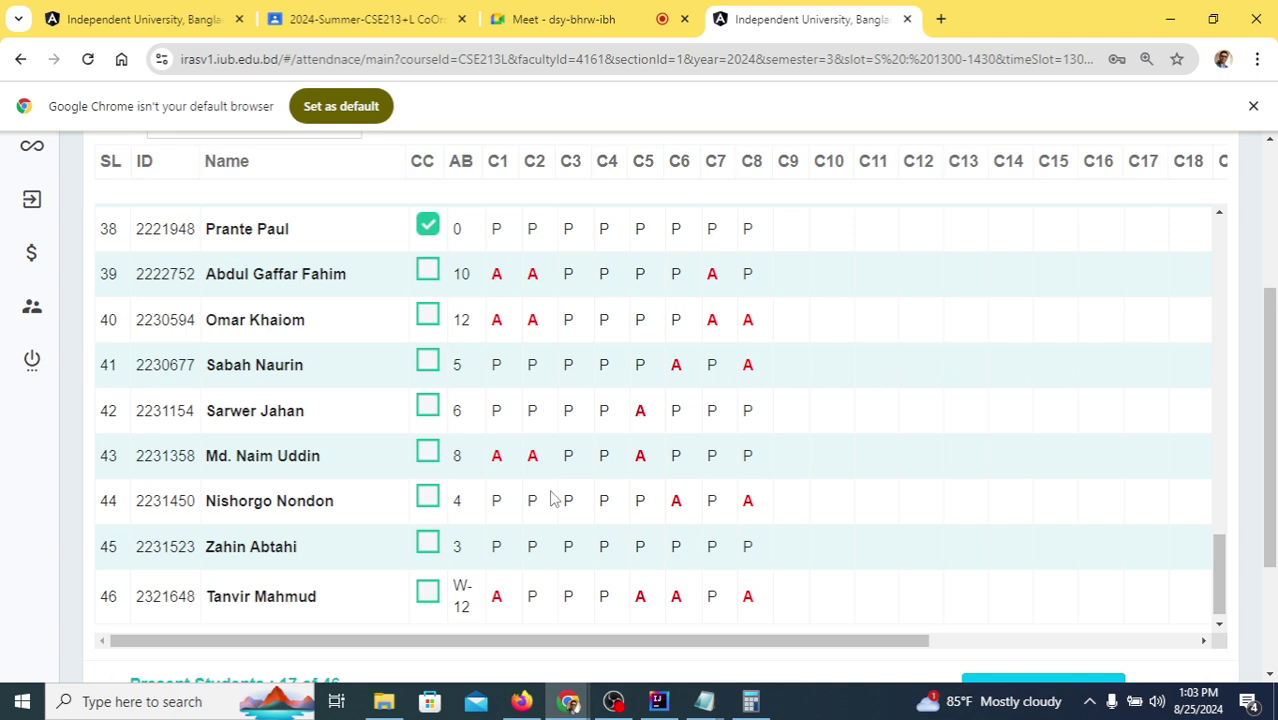
pyautogui.scroll(-1, 543, 503)
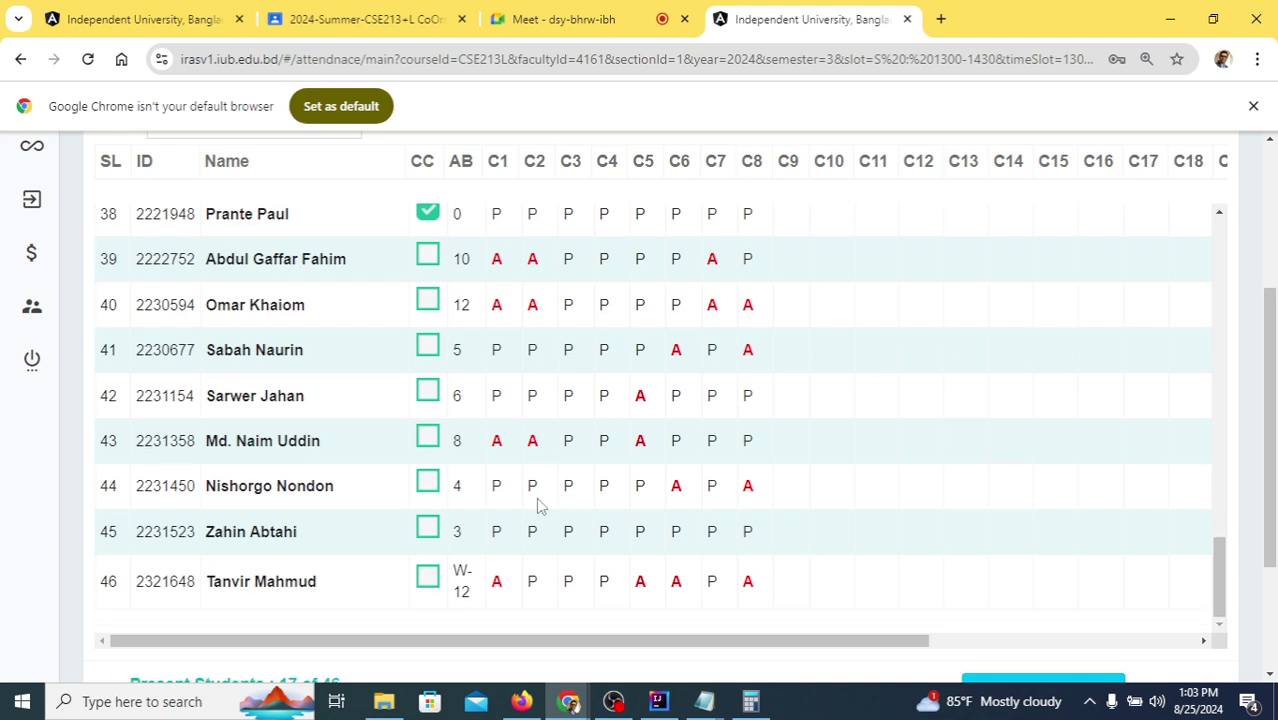
pyautogui.scroll(15, 480, 485)
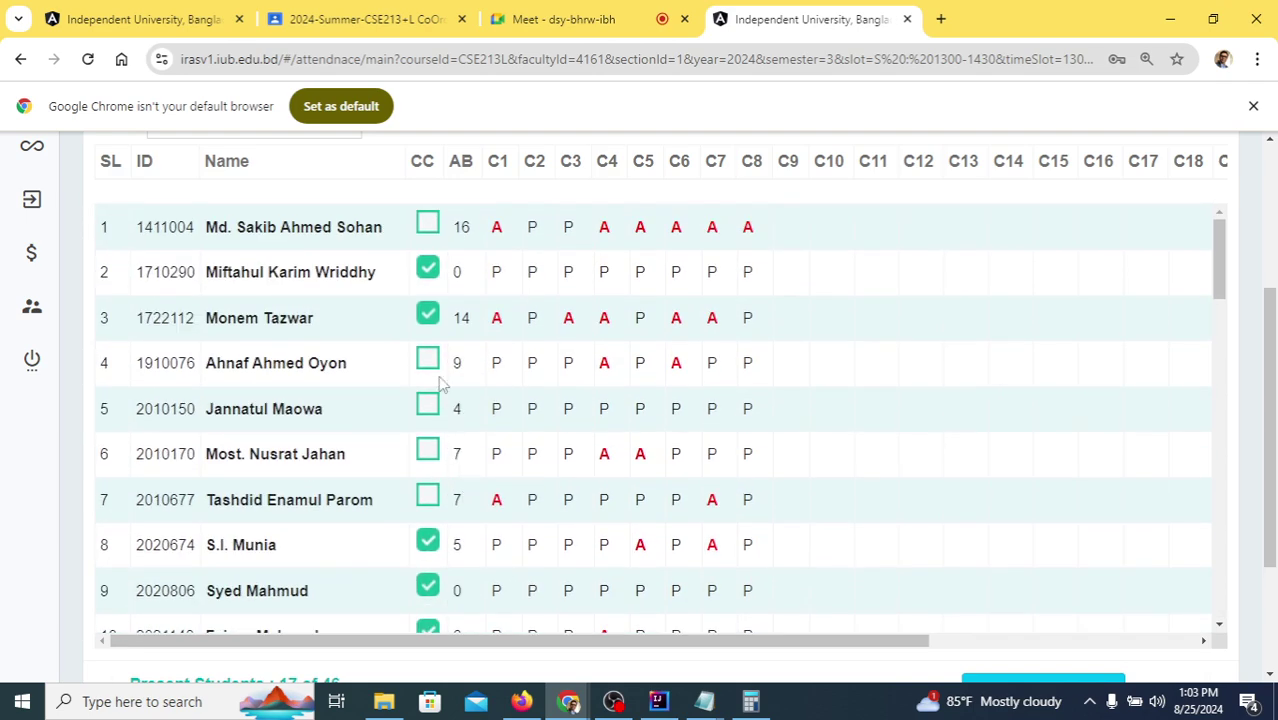
pyautogui.click(428, 405)
pyautogui.scroll(-1, 635, 420)
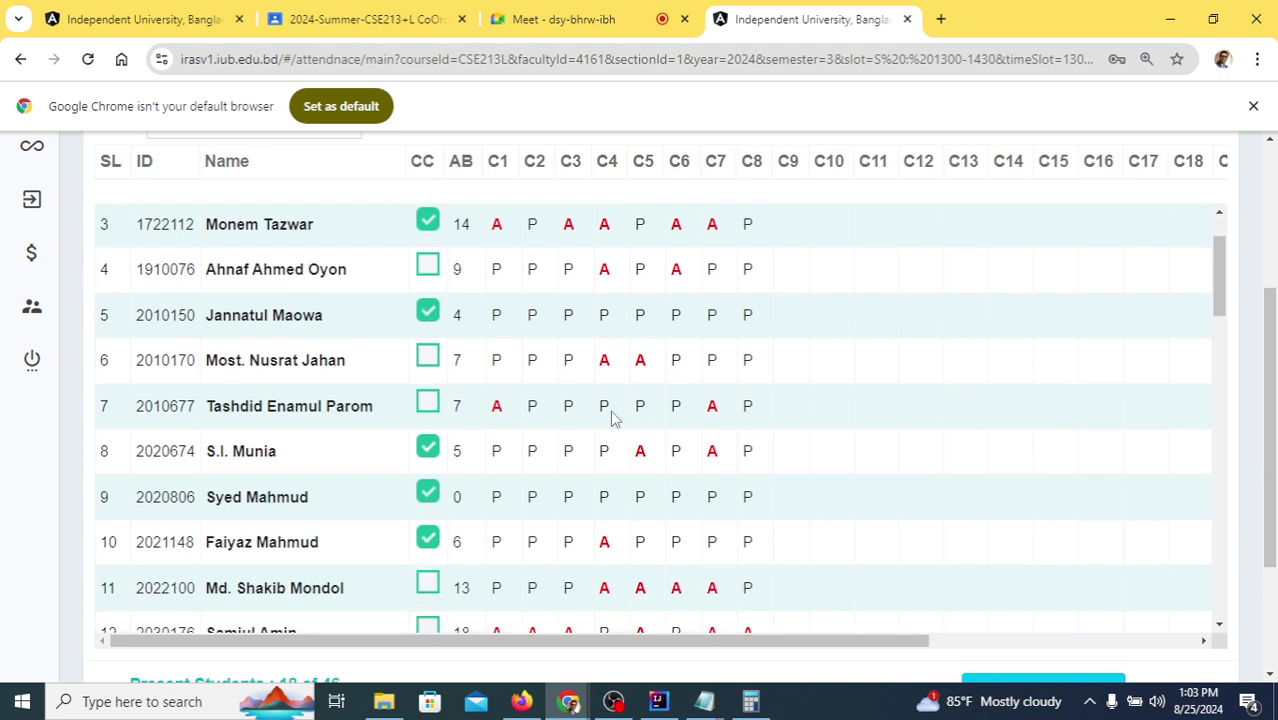
# - Log in to the faculty portal in the other browser tab and open the attendance sheet for CSE213 section 1
pyautogui.click(165, 21)
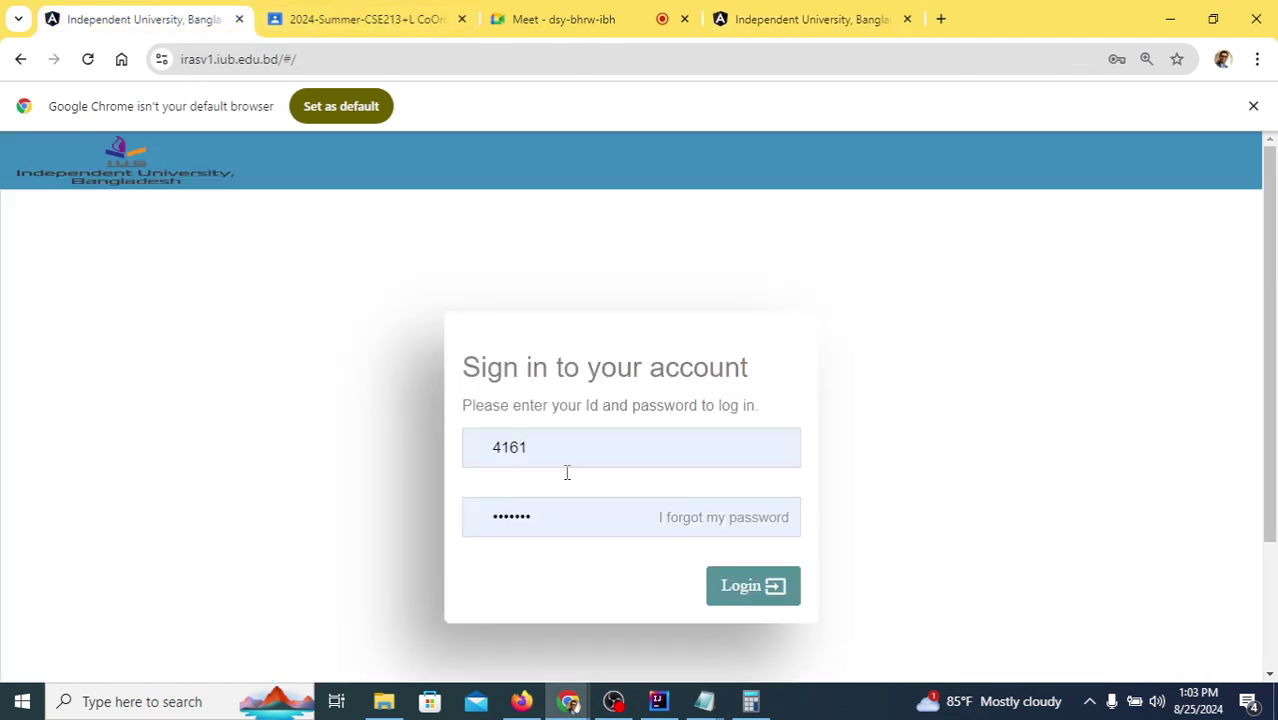
pyautogui.click(735, 592)
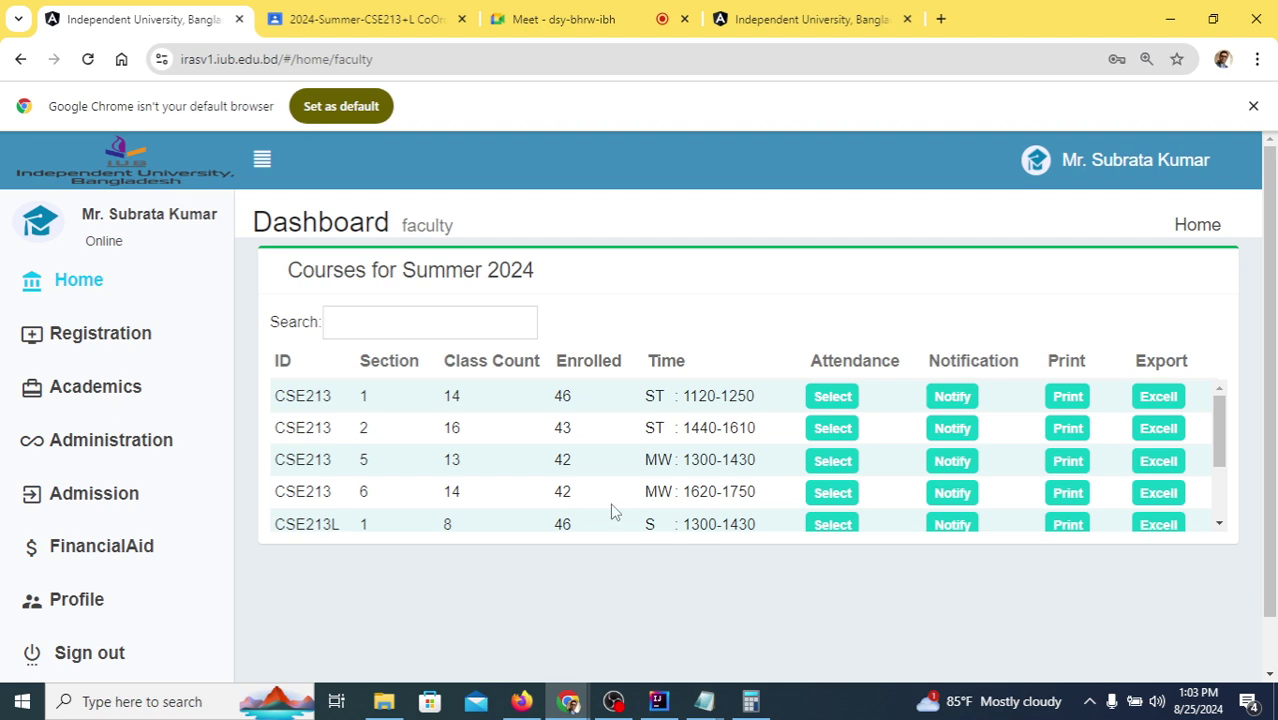
pyautogui.click(824, 397)
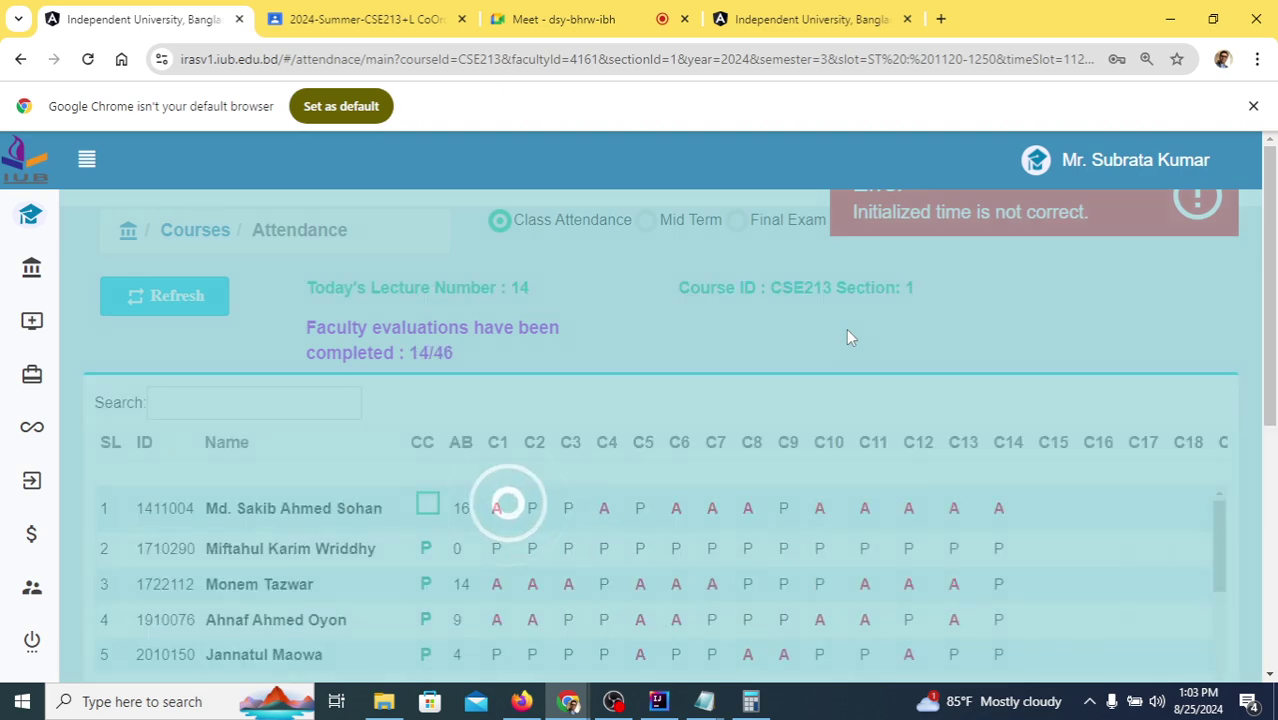
pyautogui.scroll(-2, 700, 345)
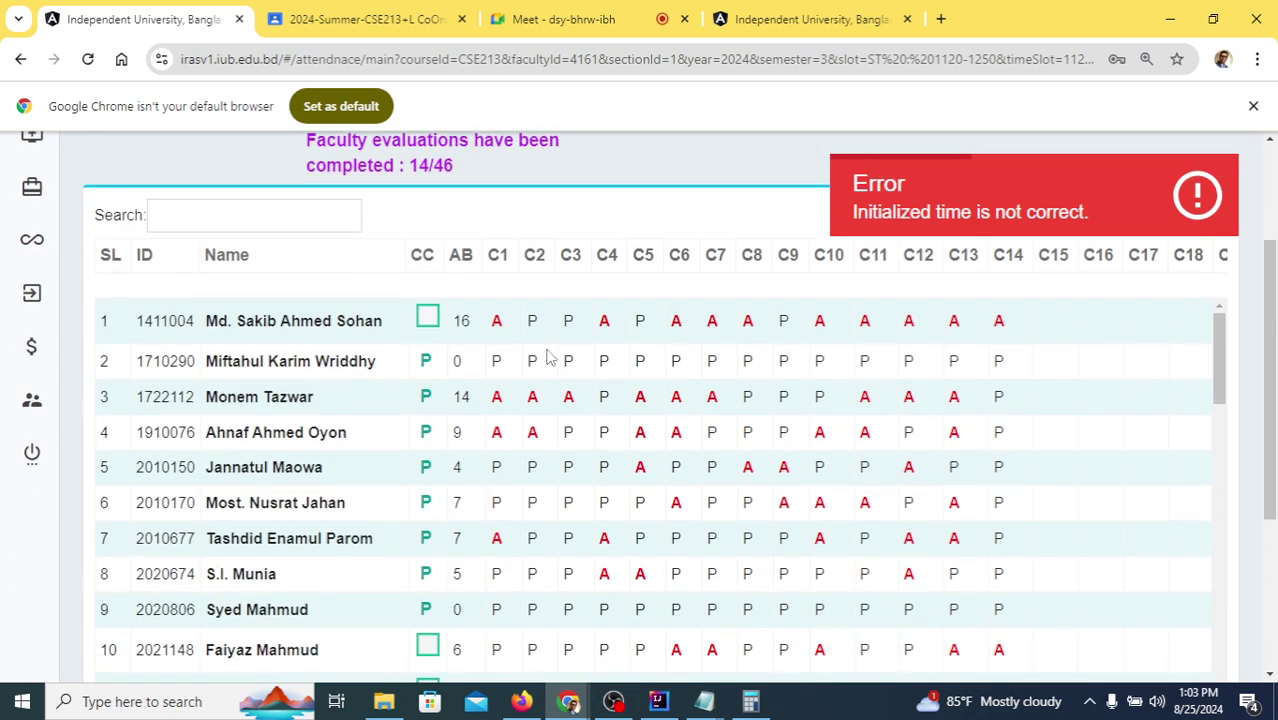
# - Return to the CSE213L attendance sheet and mark the students with serial numbers 4, 6 and 7 as present
pyautogui.click(770, 25)
pyautogui.scroll(1, 390, 423)
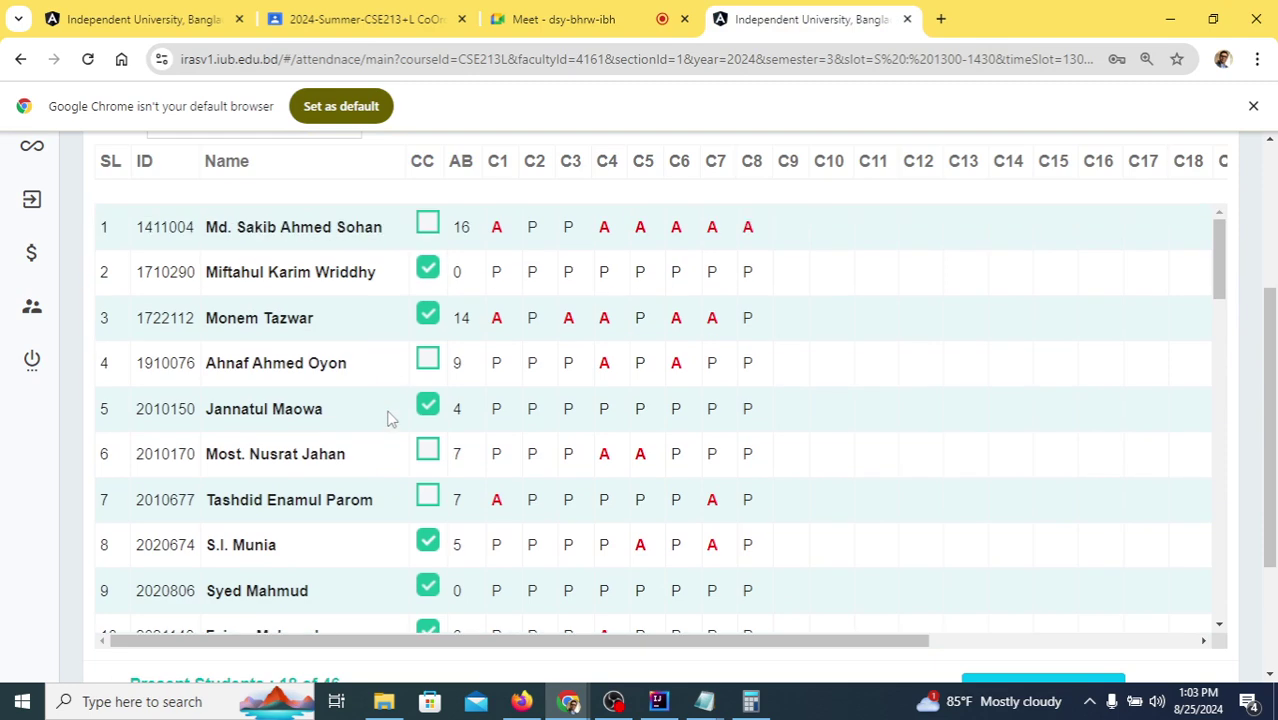
pyautogui.click(427, 360)
pyautogui.click(427, 450)
pyautogui.click(427, 500)
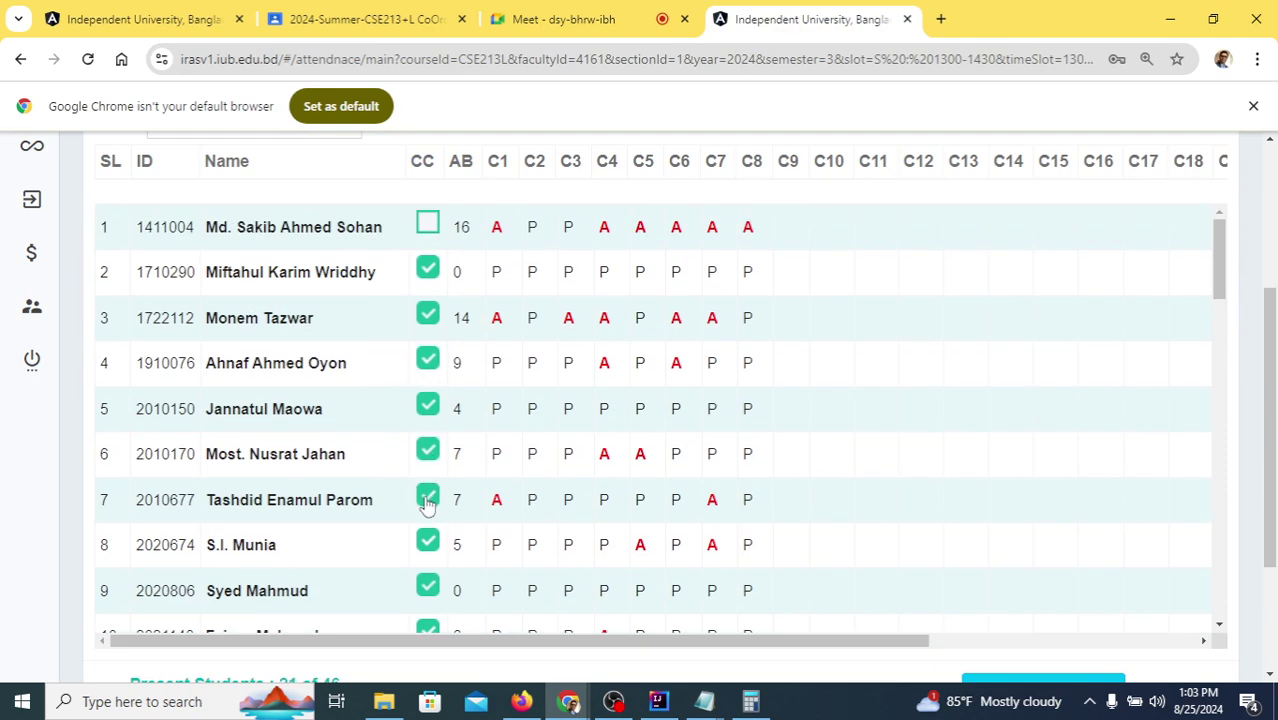
# - Check the CSE213 attendance sheet and mark the students with serial numbers 17, 18 and 42 as present in the CSE213L sheet
pyautogui.click(187, 30)
pyautogui.scroll(-4, 485, 465)
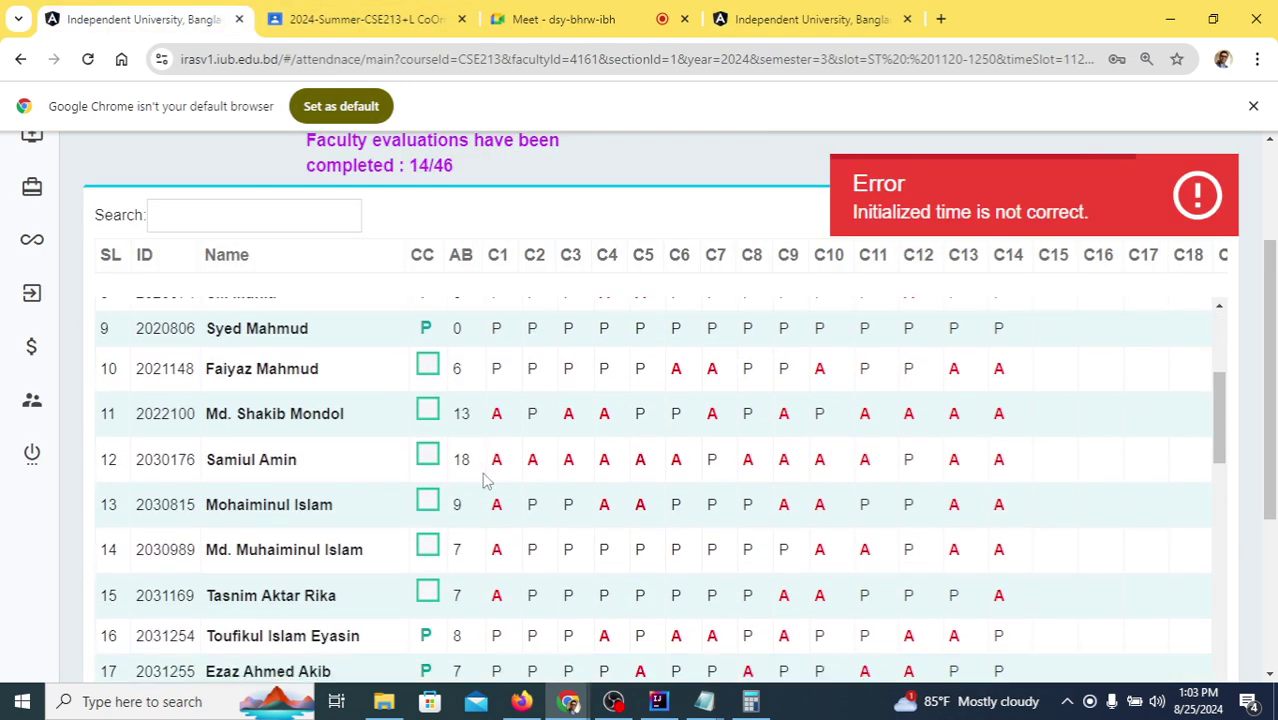
pyautogui.scroll(-2, 470, 482)
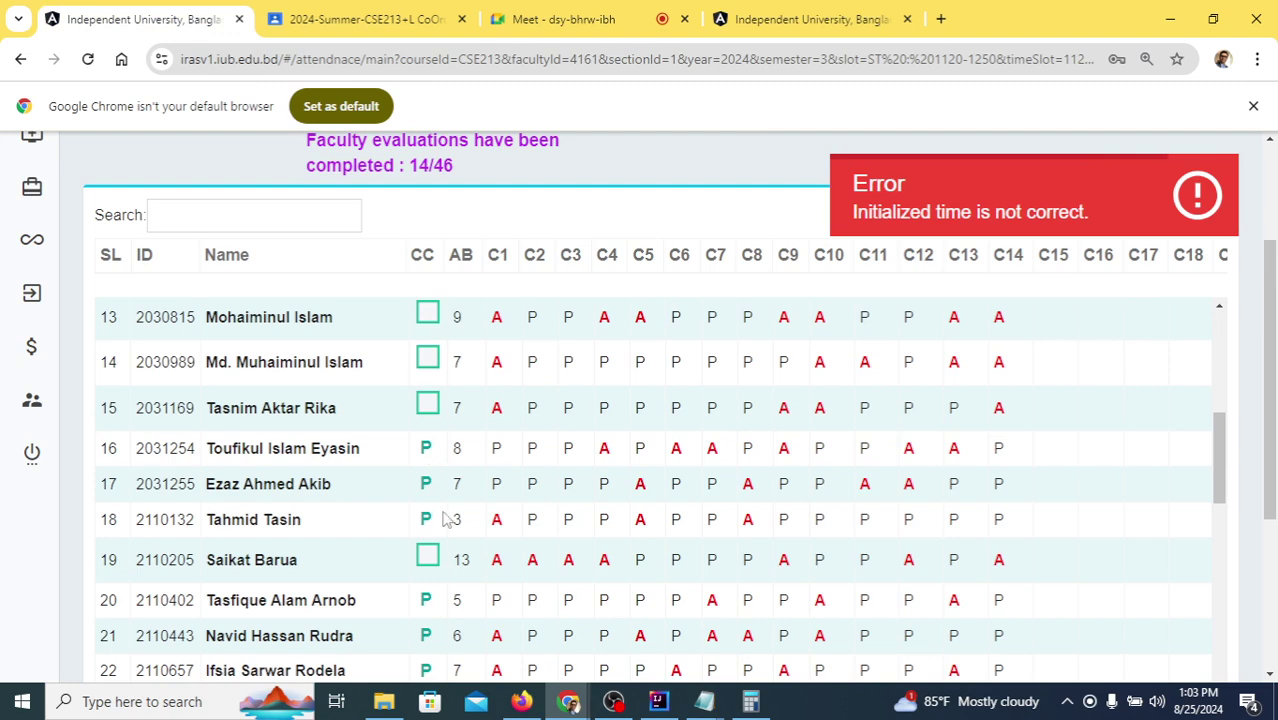
pyautogui.click(800, 19)
pyautogui.scroll(-4, 505, 457)
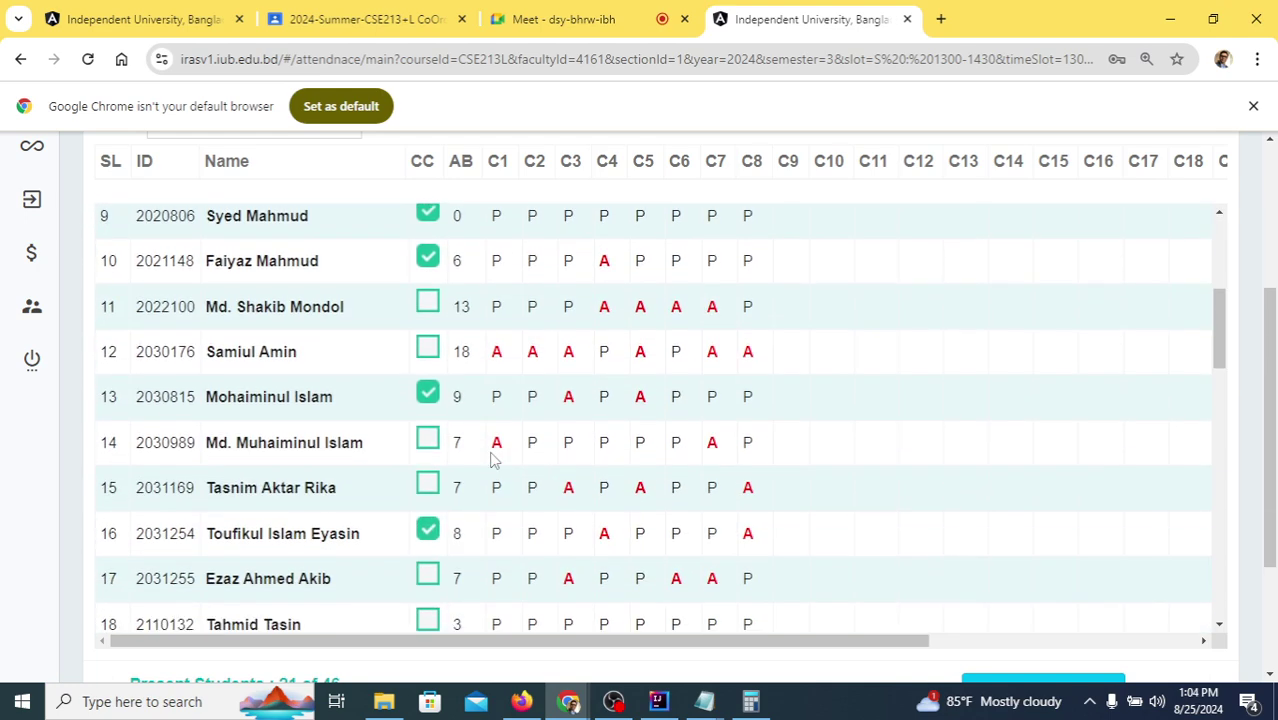
pyautogui.scroll(-1, 490, 458)
pyautogui.click(428, 481)
pyautogui.click(428, 526)
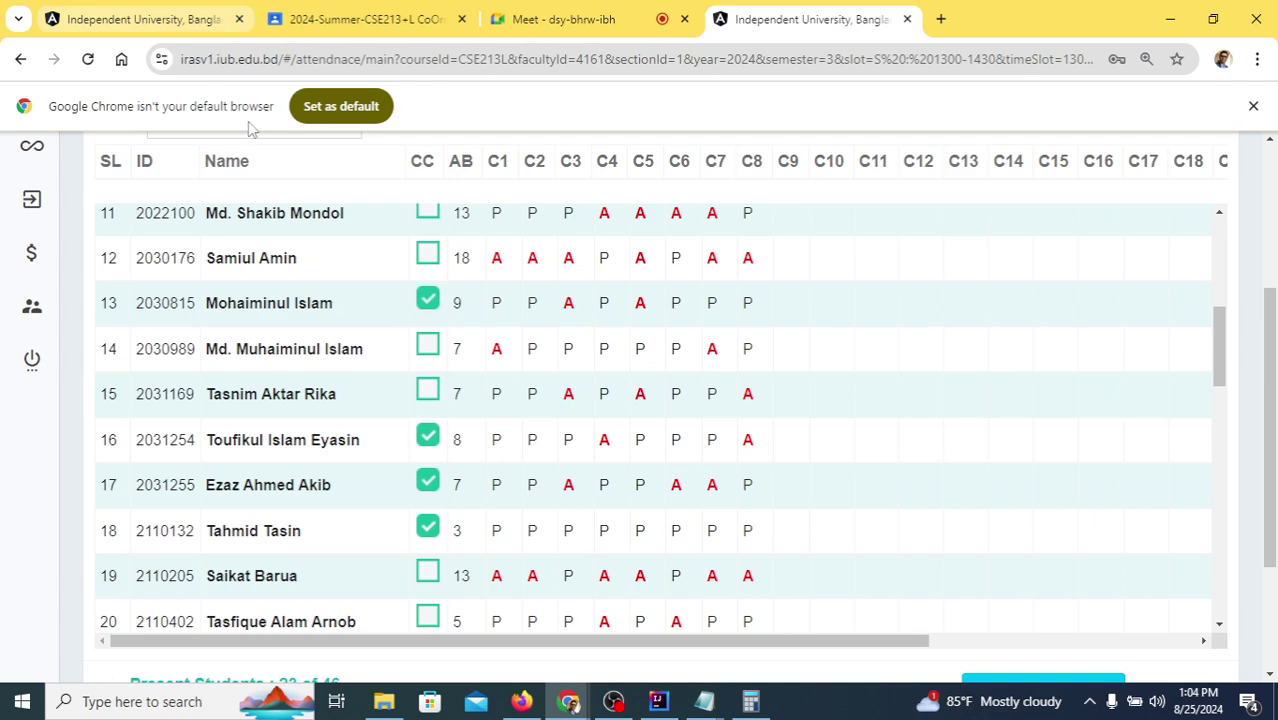
pyautogui.scroll(-12, 499, 371)
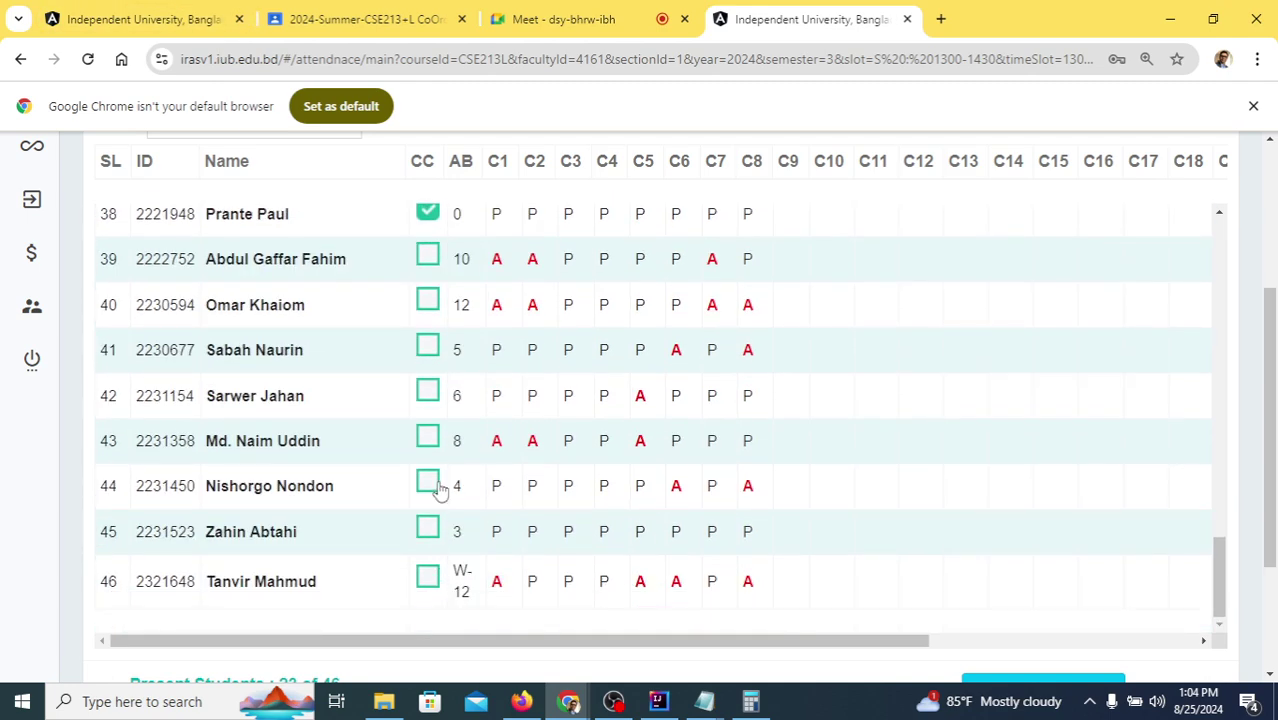
pyautogui.click(428, 390)
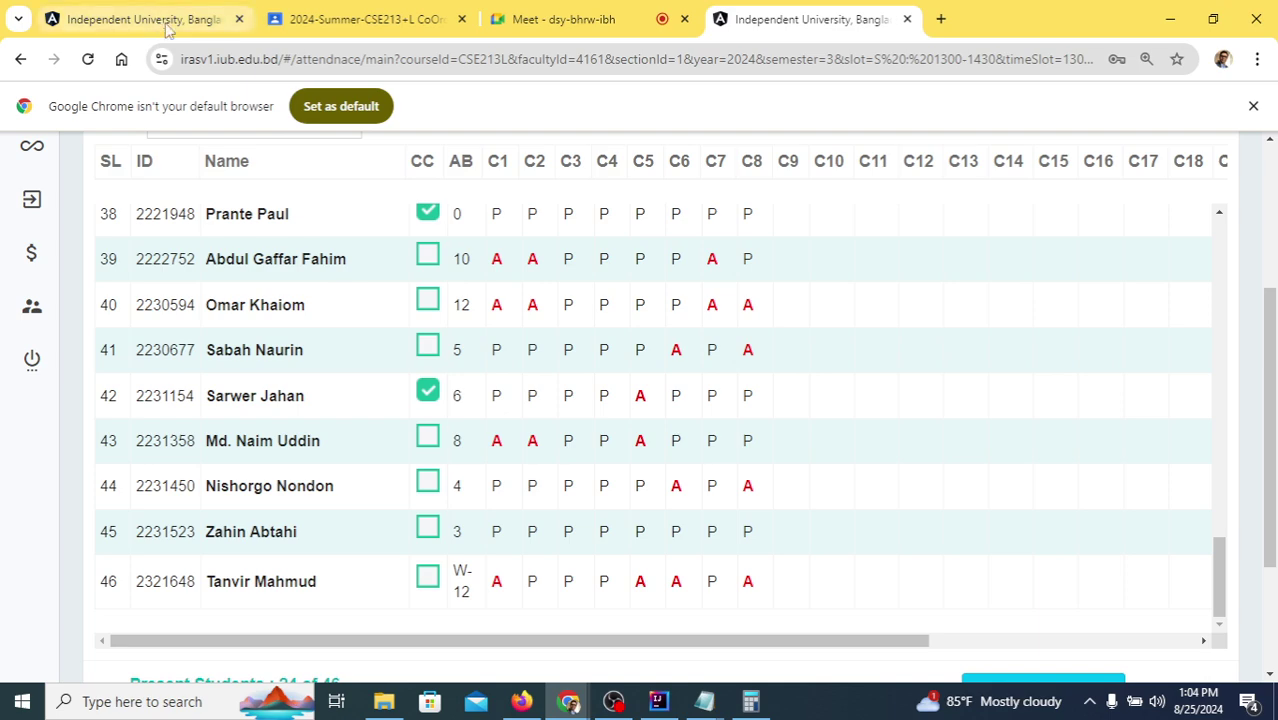
# - Consult the CSE213 sheet's next rows and mark the students with serial numbers 20, 21 and 22 as present in the CSE213L sheet
pyautogui.click(167, 24)
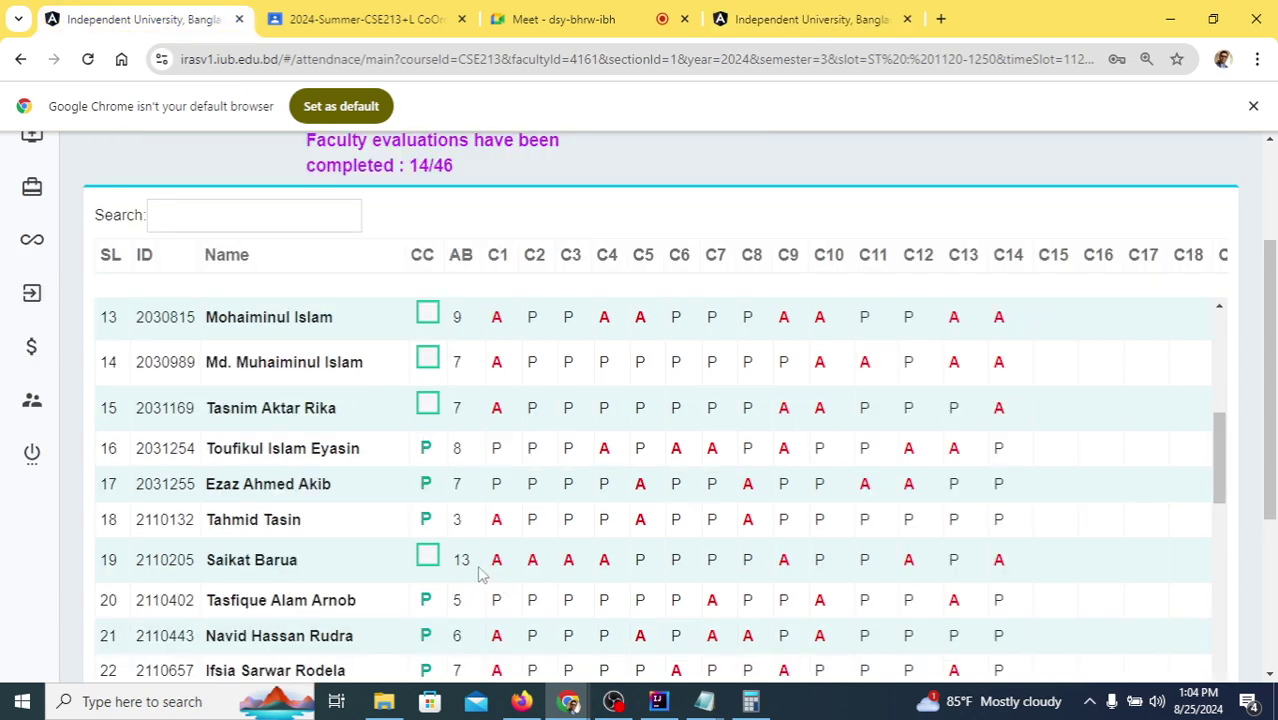
pyautogui.scroll(-3, 478, 572)
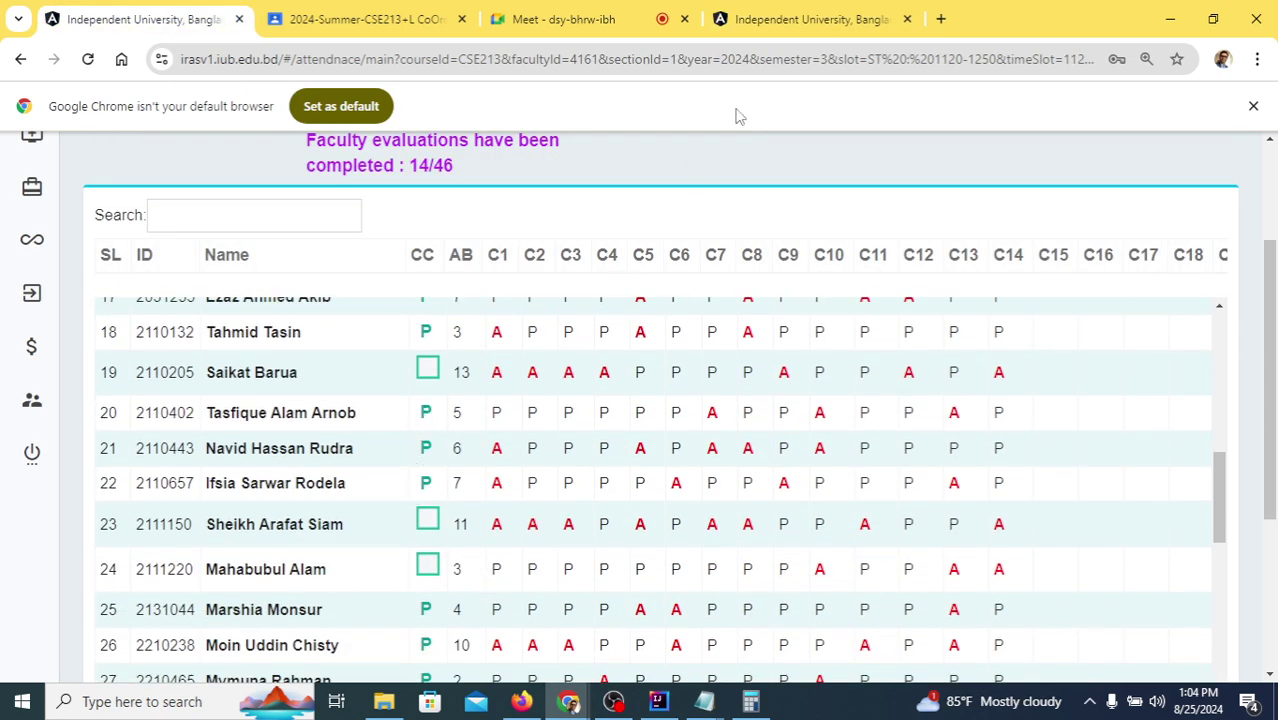
pyautogui.click(831, 20)
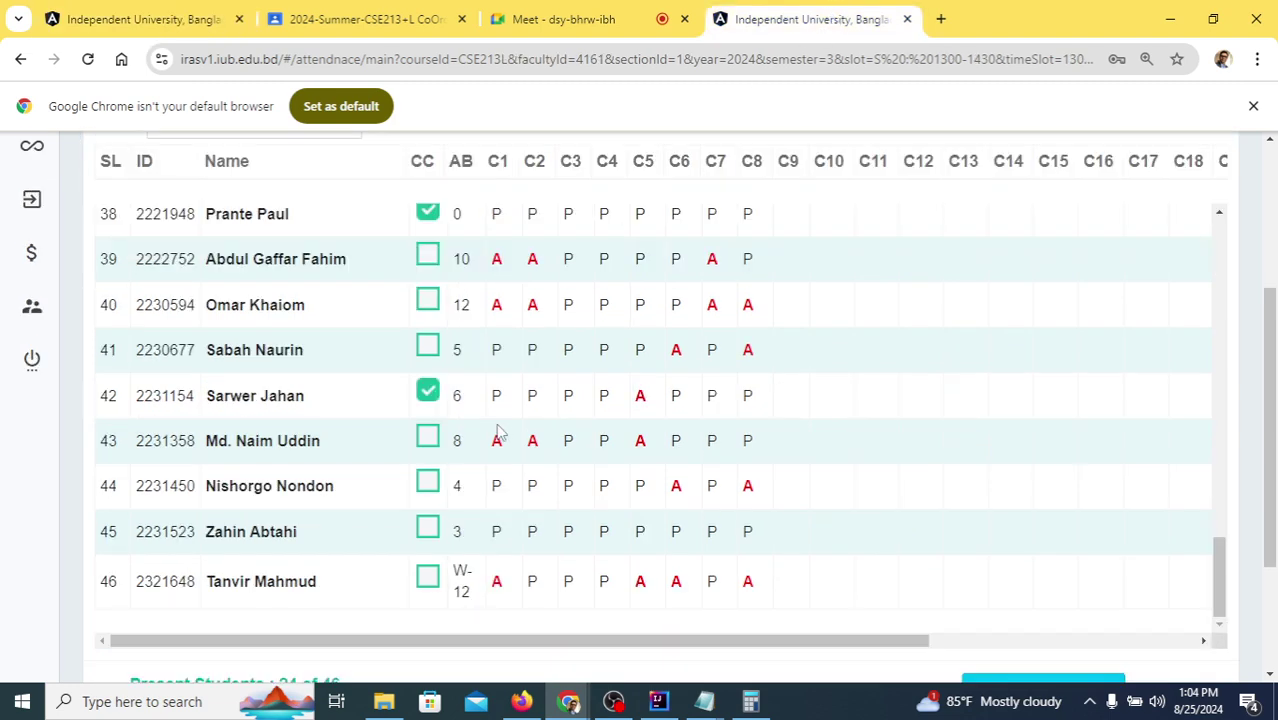
pyautogui.scroll(9, 498, 430)
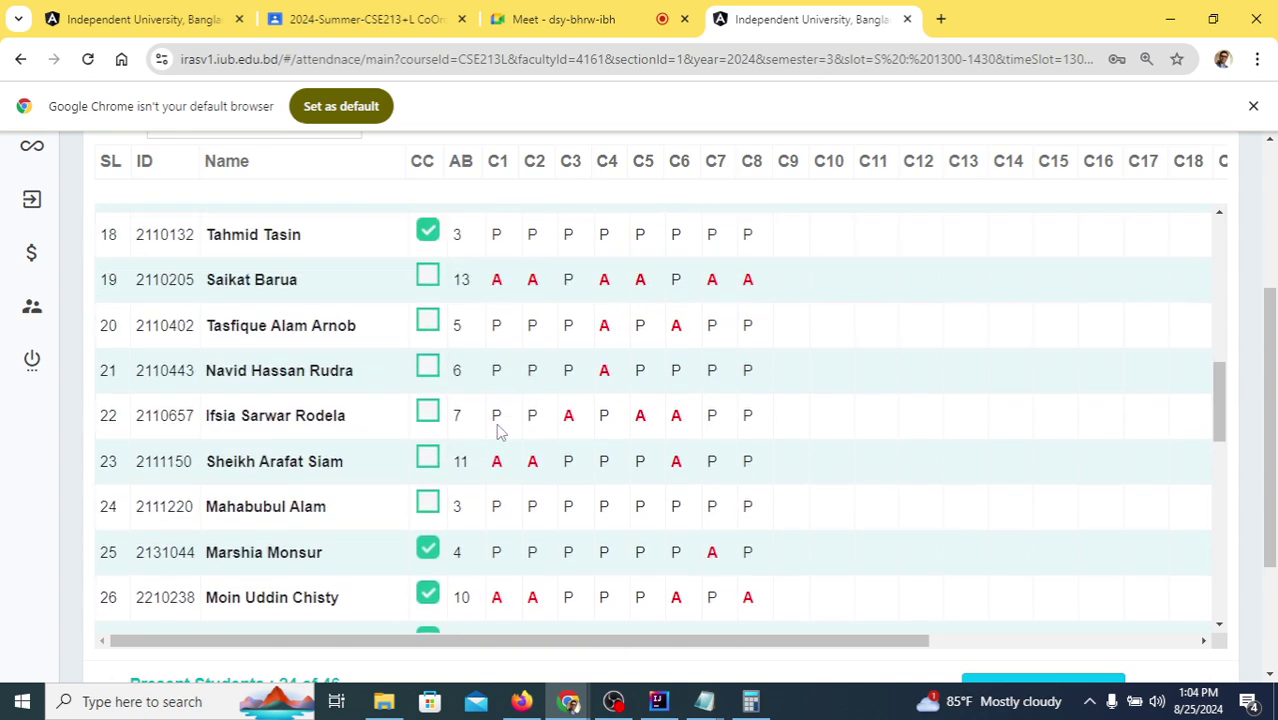
pyautogui.click(430, 322)
pyautogui.click(428, 368)
pyautogui.click(428, 411)
# - Compare the attendance of the students from serial number 23 to 33 between the CSE213 and CSE213L sheets
pyautogui.click(175, 22)
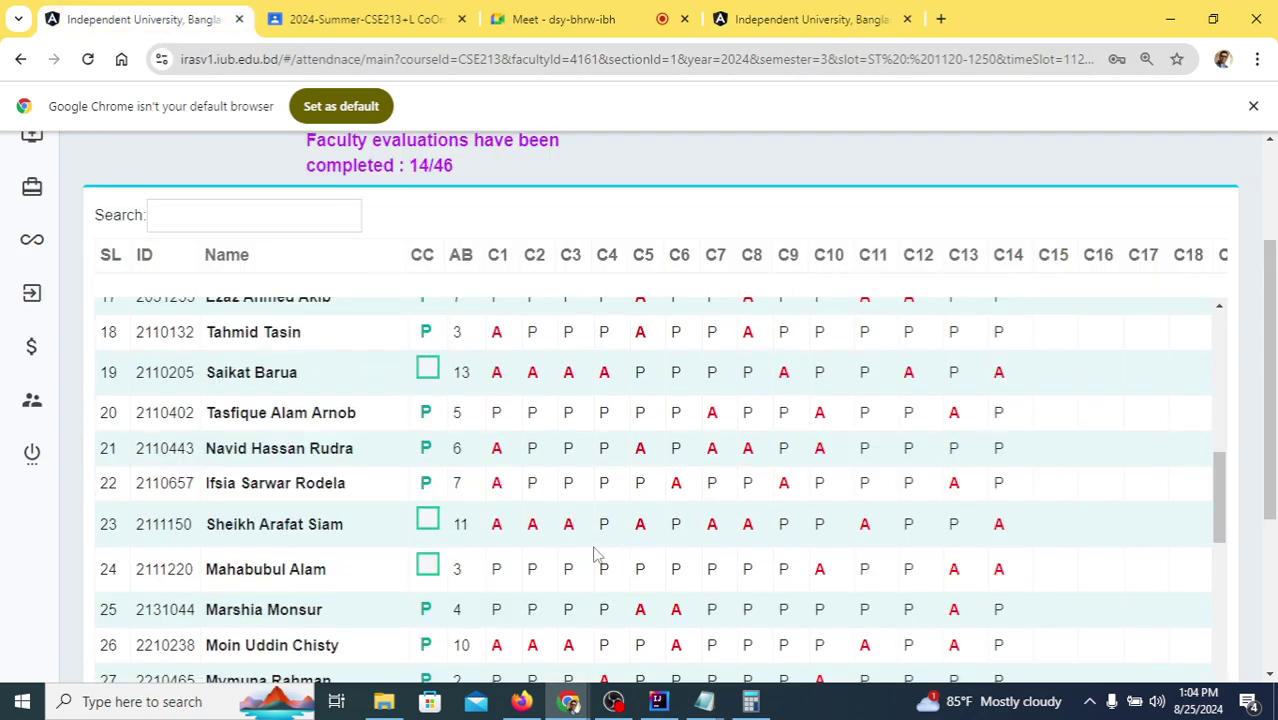
pyautogui.scroll(-1, 508, 548)
pyautogui.scroll(-1, 508, 548)
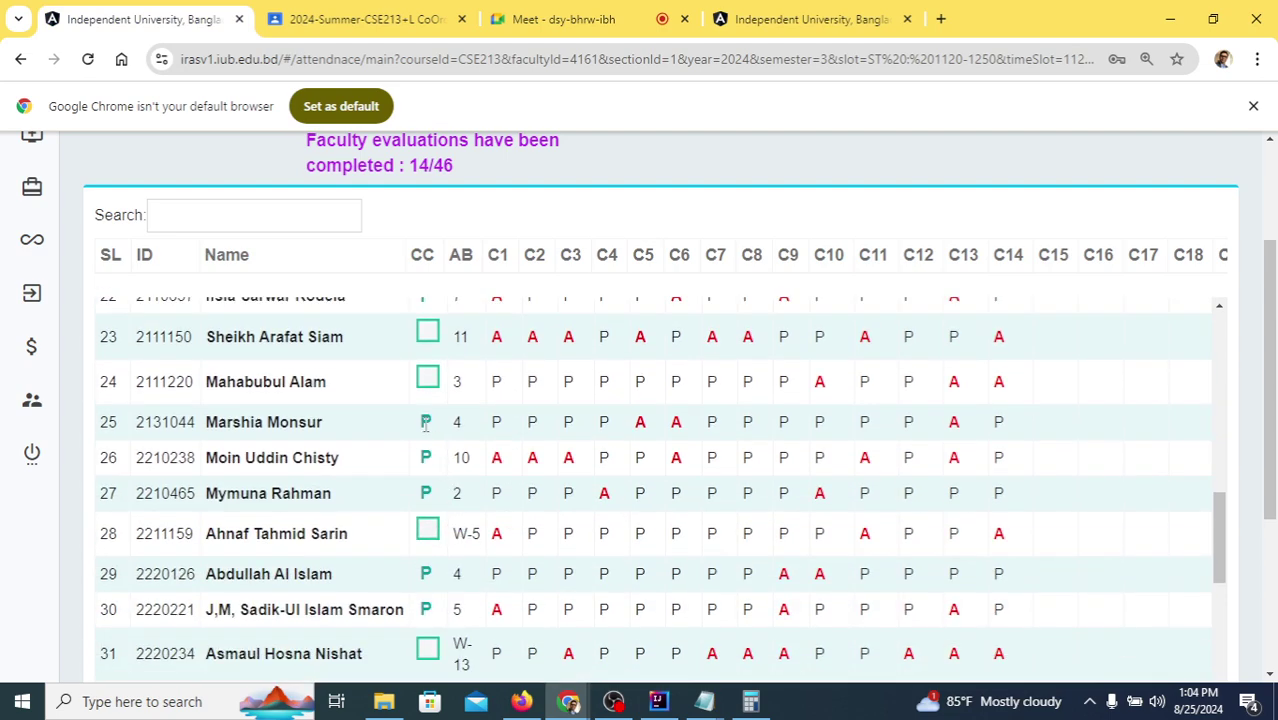
pyautogui.click(778, 18)
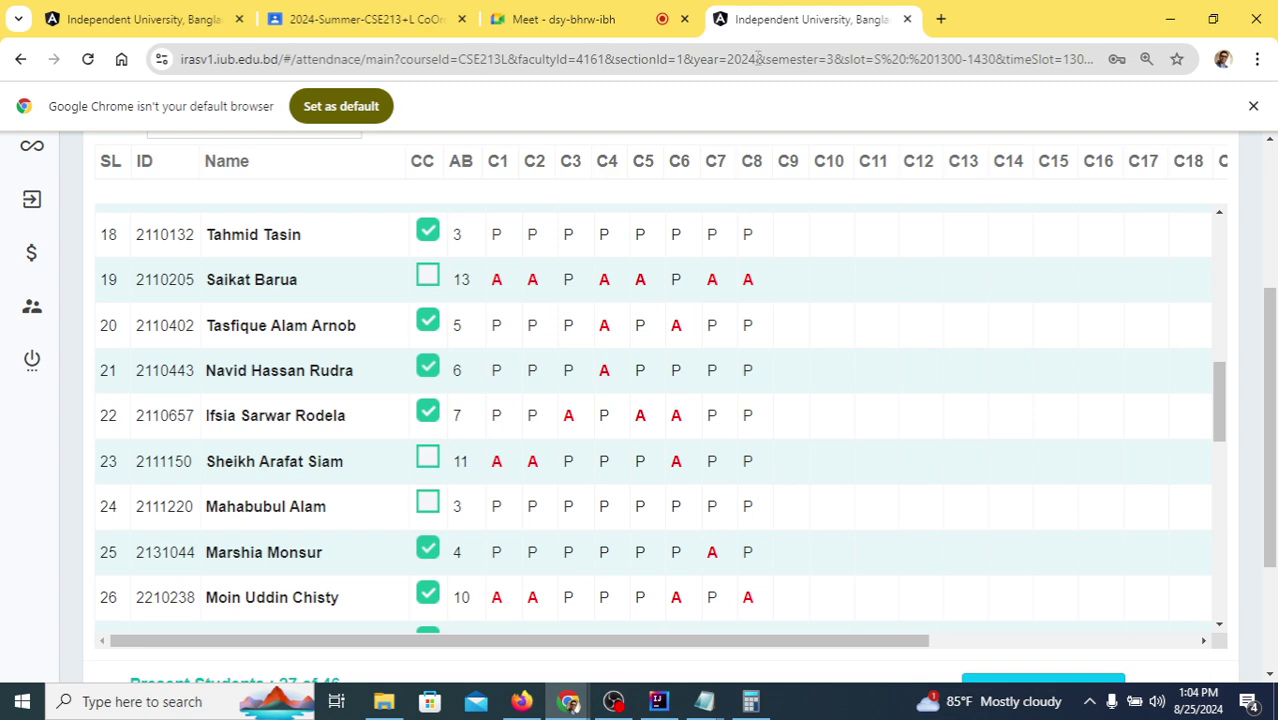
pyautogui.scroll(-2, 522, 446)
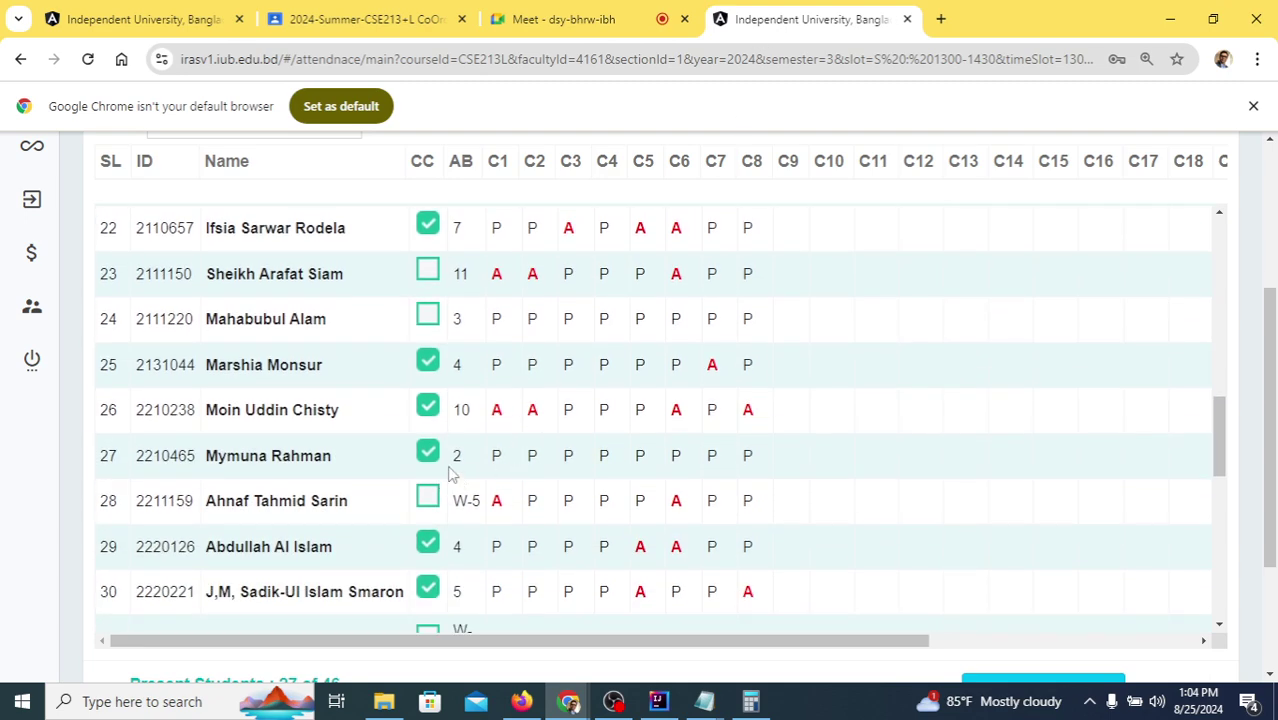
pyautogui.click(147, 22)
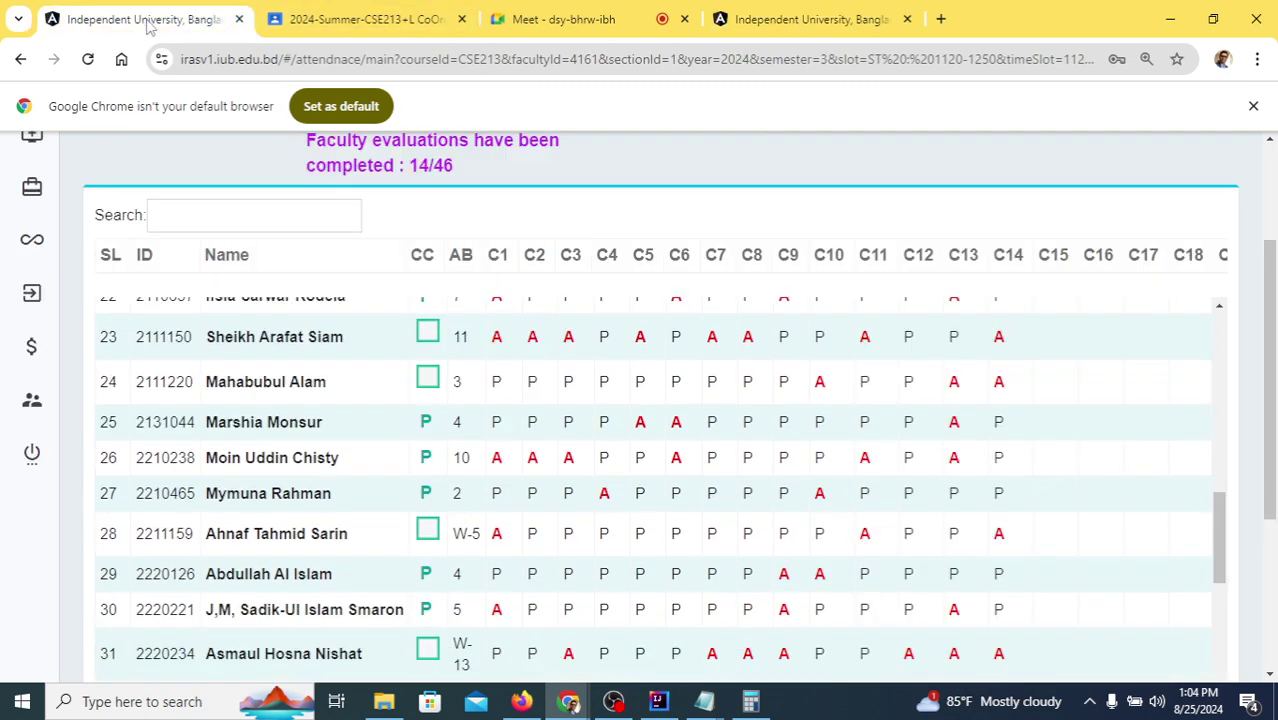
pyautogui.scroll(-1, 520, 500)
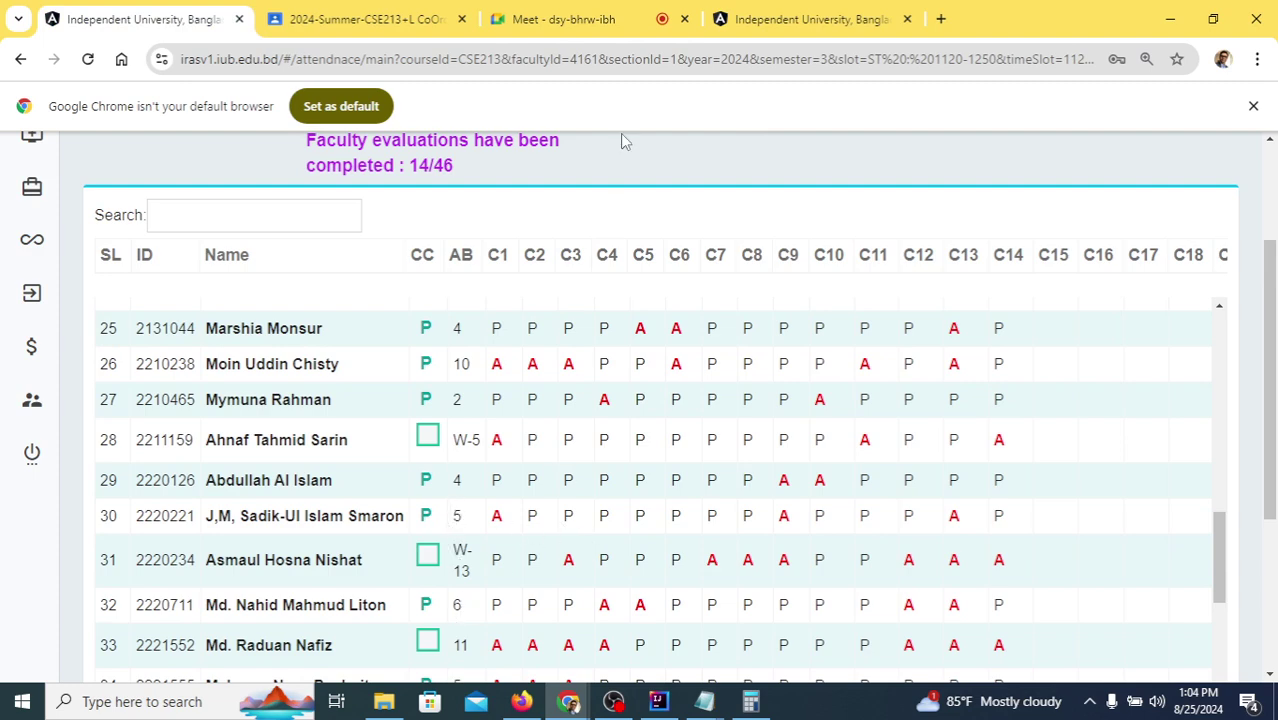
pyautogui.click(708, 24)
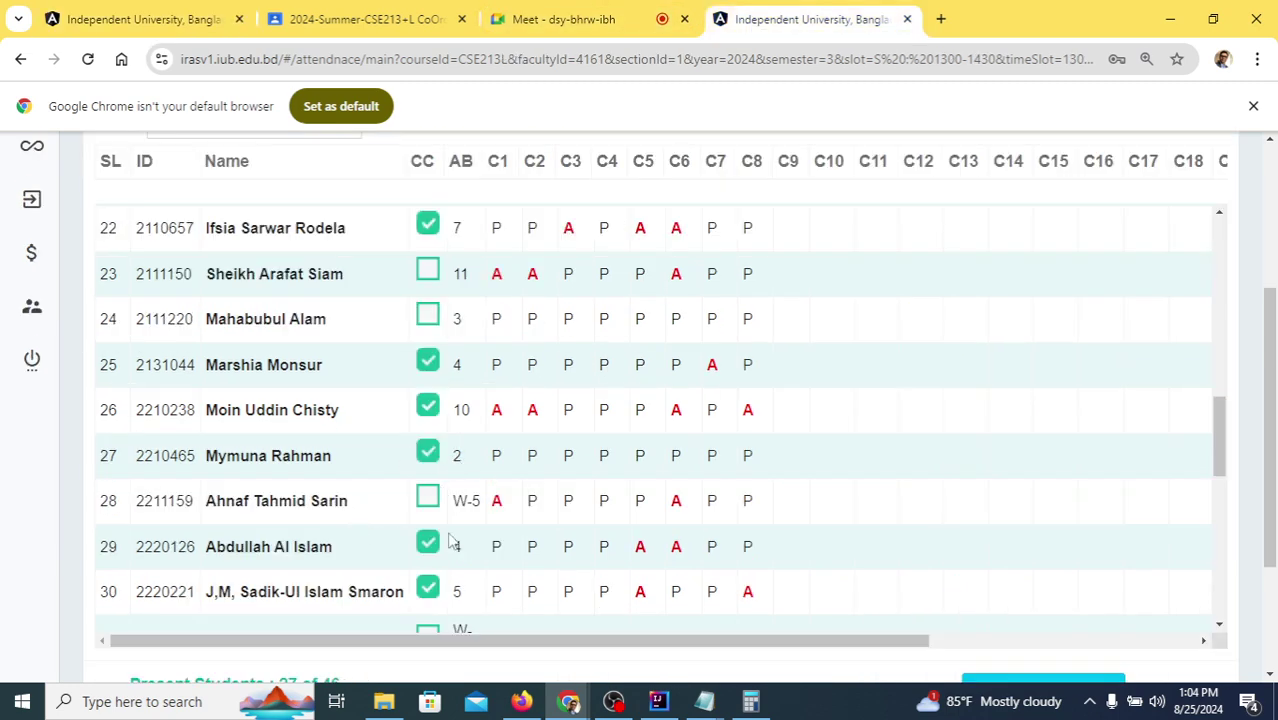
pyautogui.scroll(-1, 484, 588)
pyautogui.scroll(-1, 473, 585)
# - Check serial numbers 28 to 40 in the CSE213 sheet and mark the student with serial number 39 as present in CSE213L
pyautogui.click(140, 19)
pyautogui.scroll(-3, 628, 583)
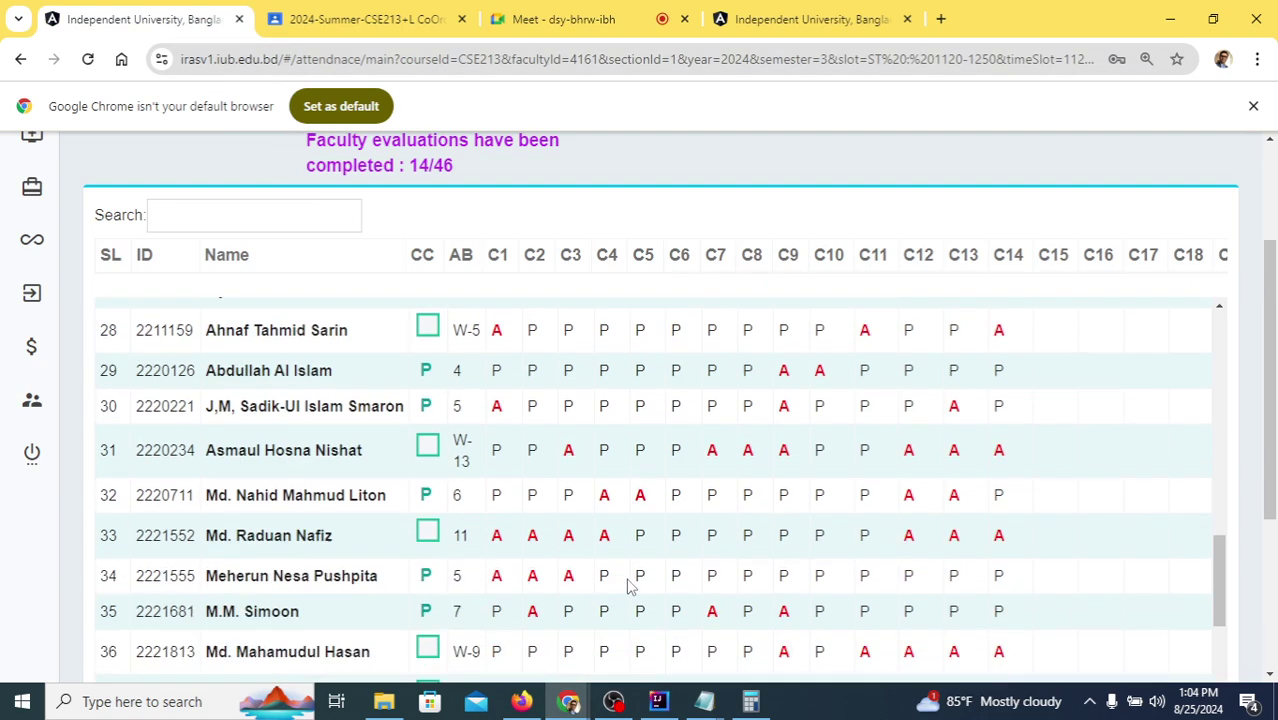
pyautogui.scroll(-2, 628, 583)
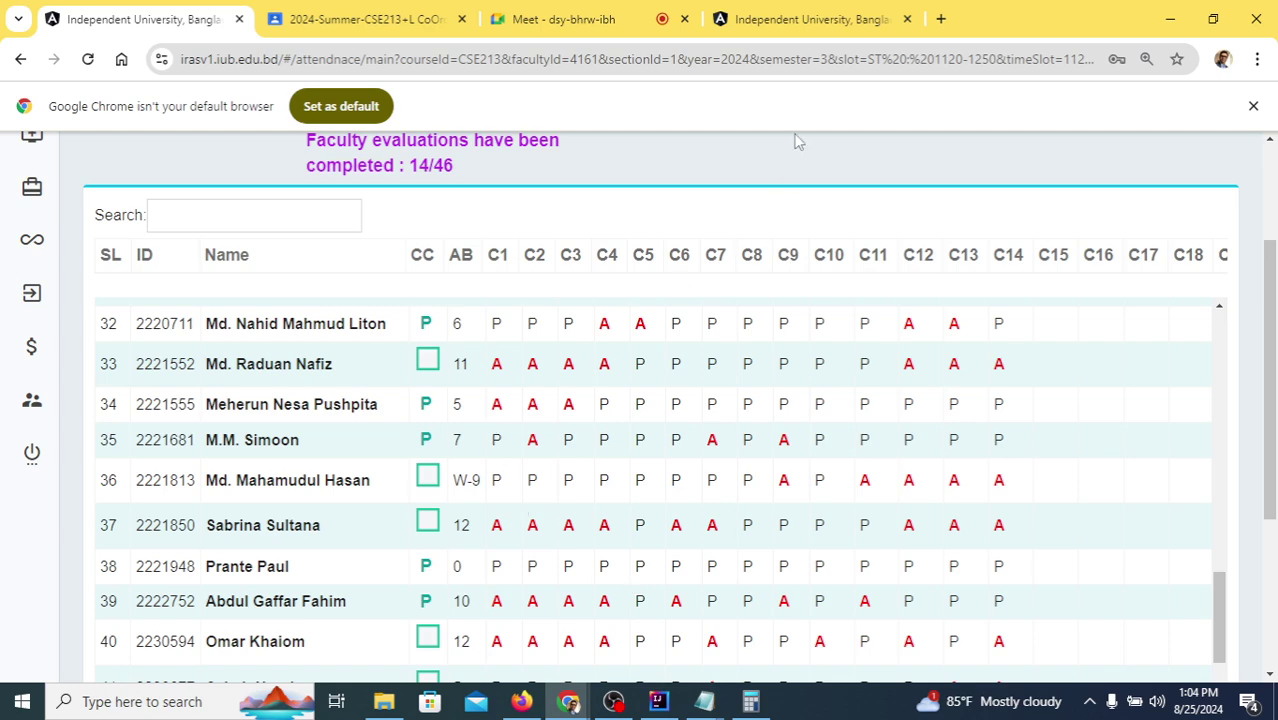
pyautogui.click(783, 19)
pyautogui.scroll(-3, 497, 442)
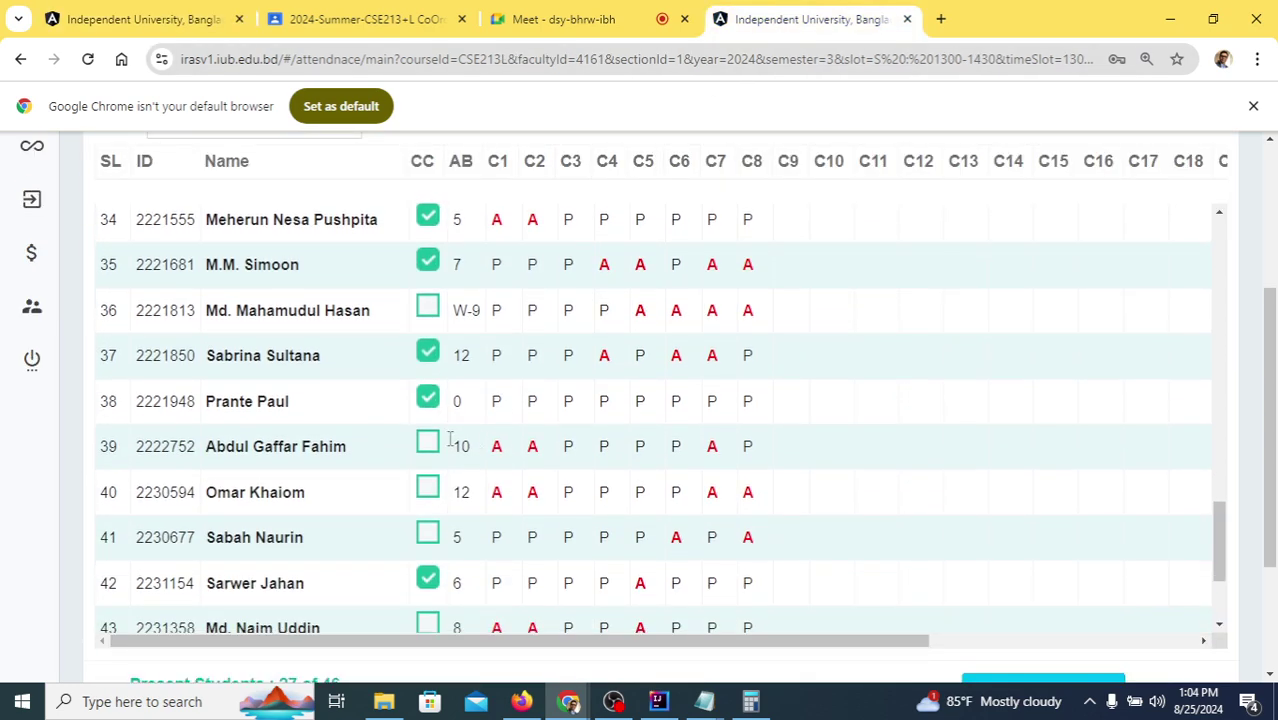
pyautogui.click(428, 443)
# - Check the end of the CSE213 student list and mark the student with serial number 43 as present in the CSE213L sheet
pyautogui.click(172, 14)
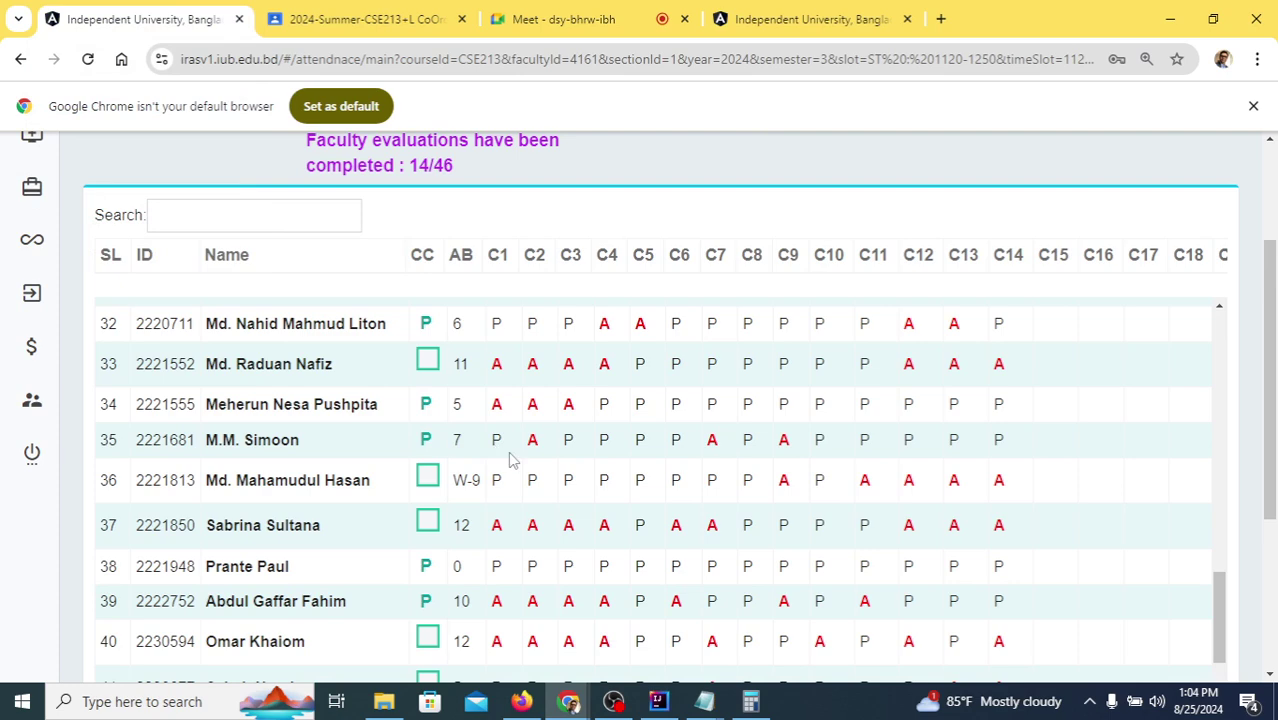
pyautogui.scroll(-2, 570, 475)
pyautogui.scroll(-3, 570, 482)
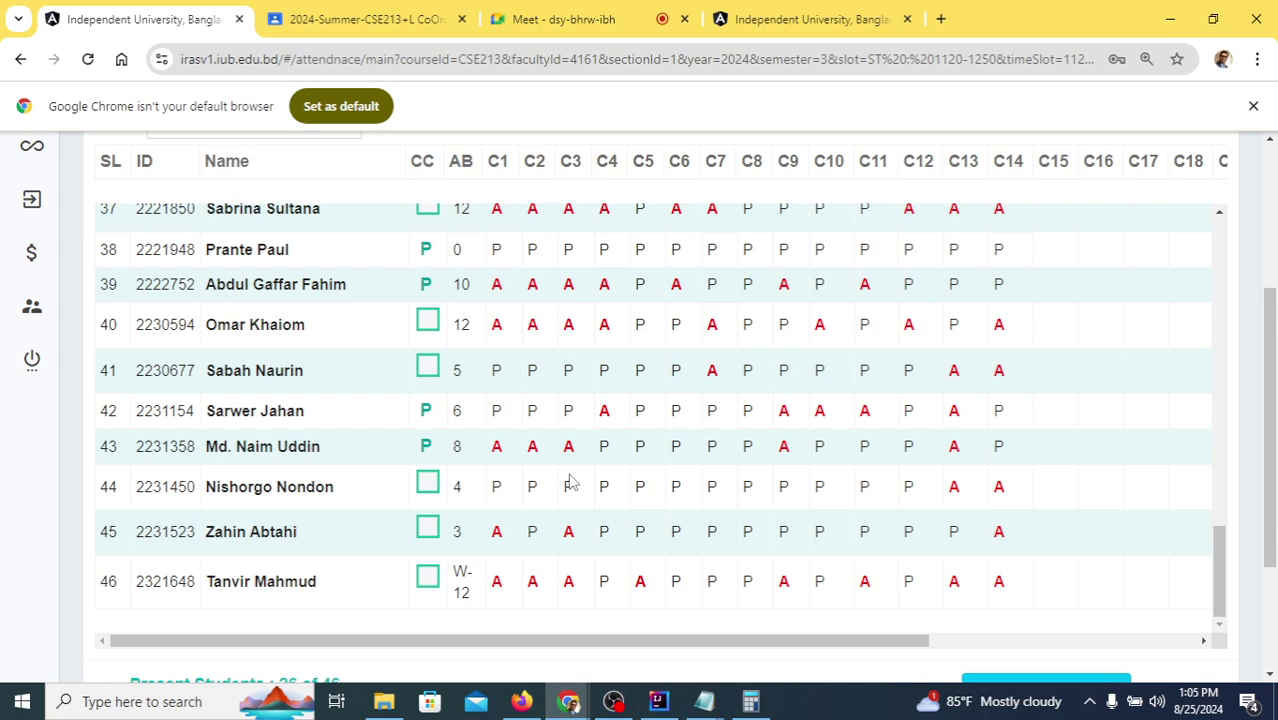
pyautogui.scroll(-1, 570, 508)
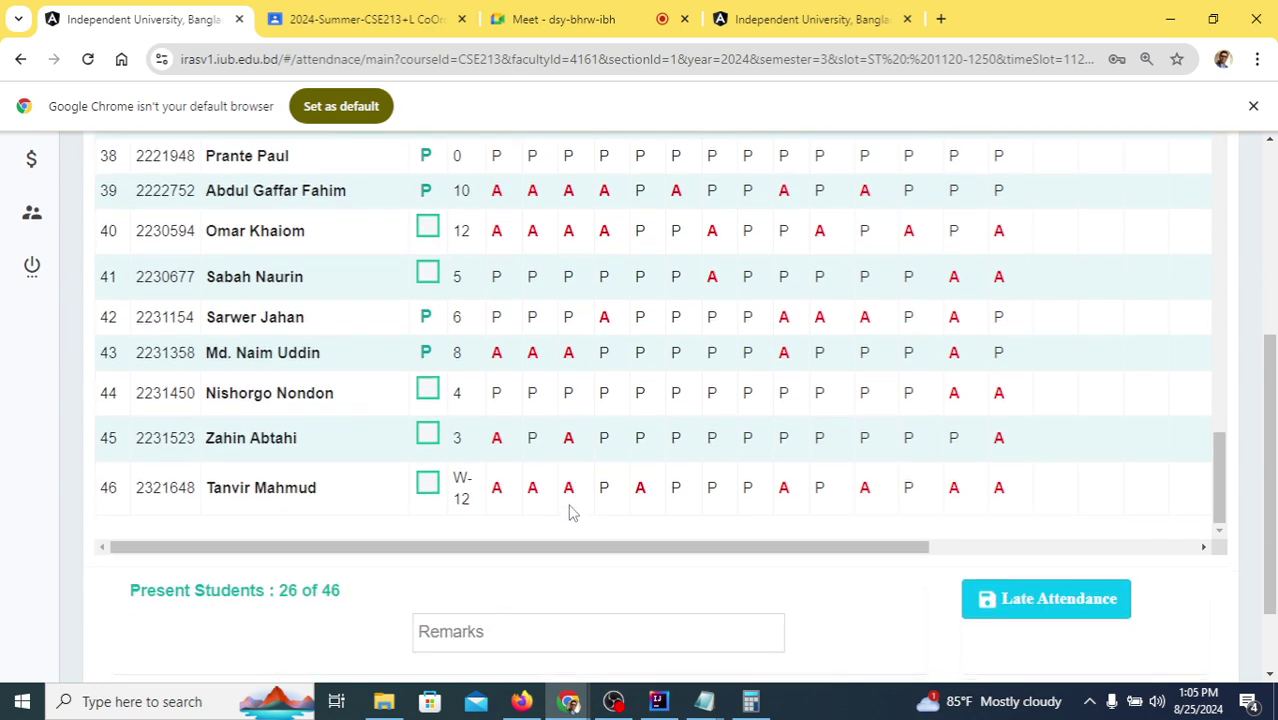
pyautogui.click(785, 25)
pyautogui.scroll(-2, 600, 330)
pyautogui.click(428, 440)
# - Review the present marks in the CSE213L attendance sheet from serial number 30 to the end of the list
pyautogui.scroll(-2, 713, 485)
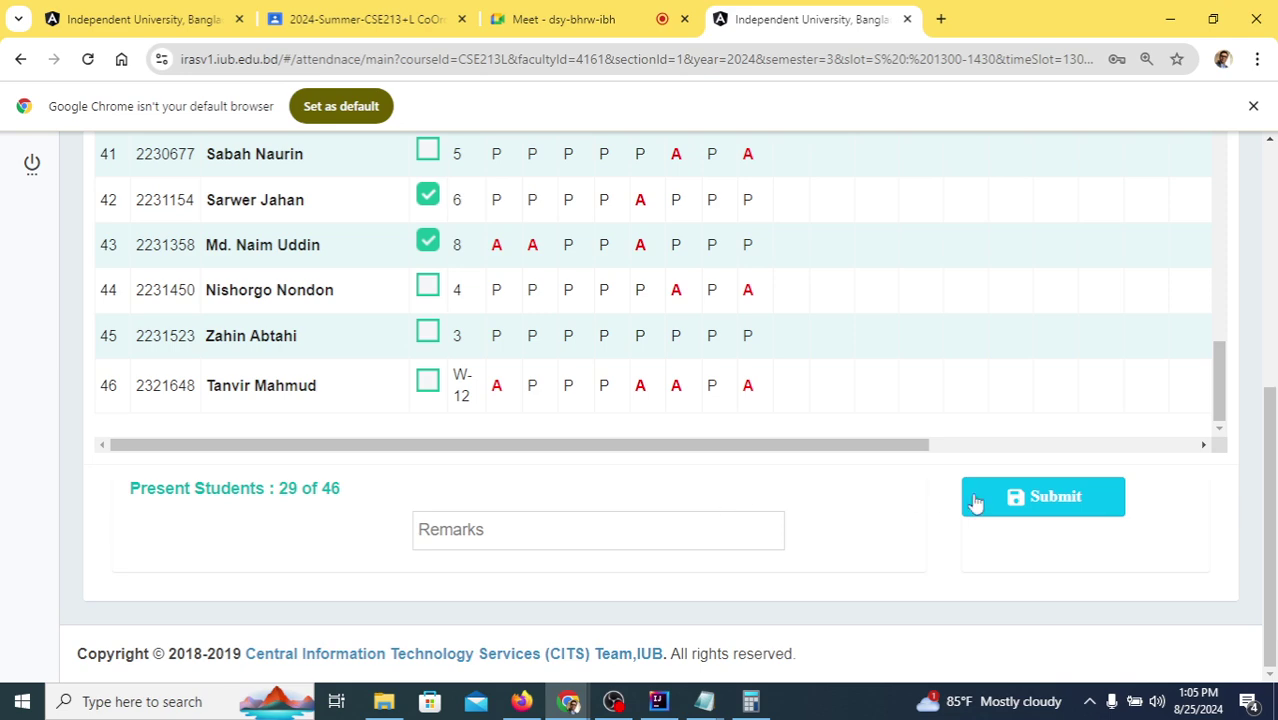
pyautogui.scroll(8, 765, 448)
pyautogui.scroll(12, 707, 535)
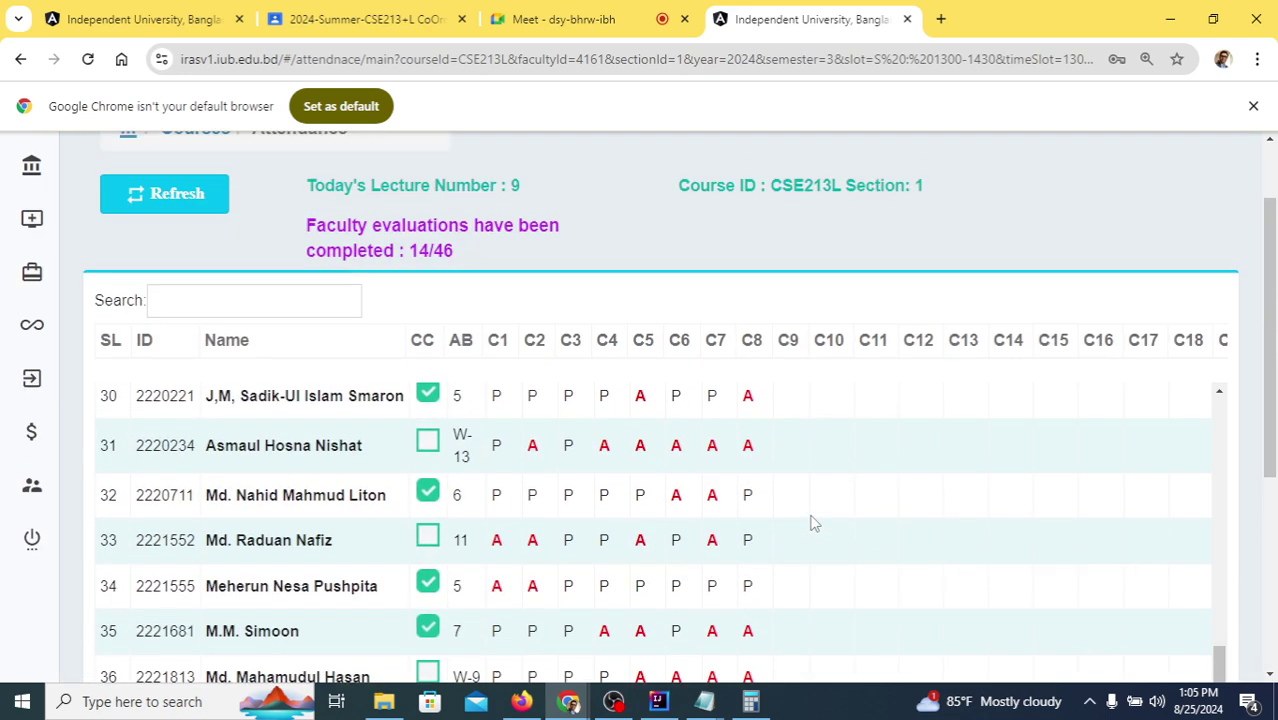
pyautogui.scroll(-12, 706, 540)
pyautogui.scroll(-3, 706, 545)
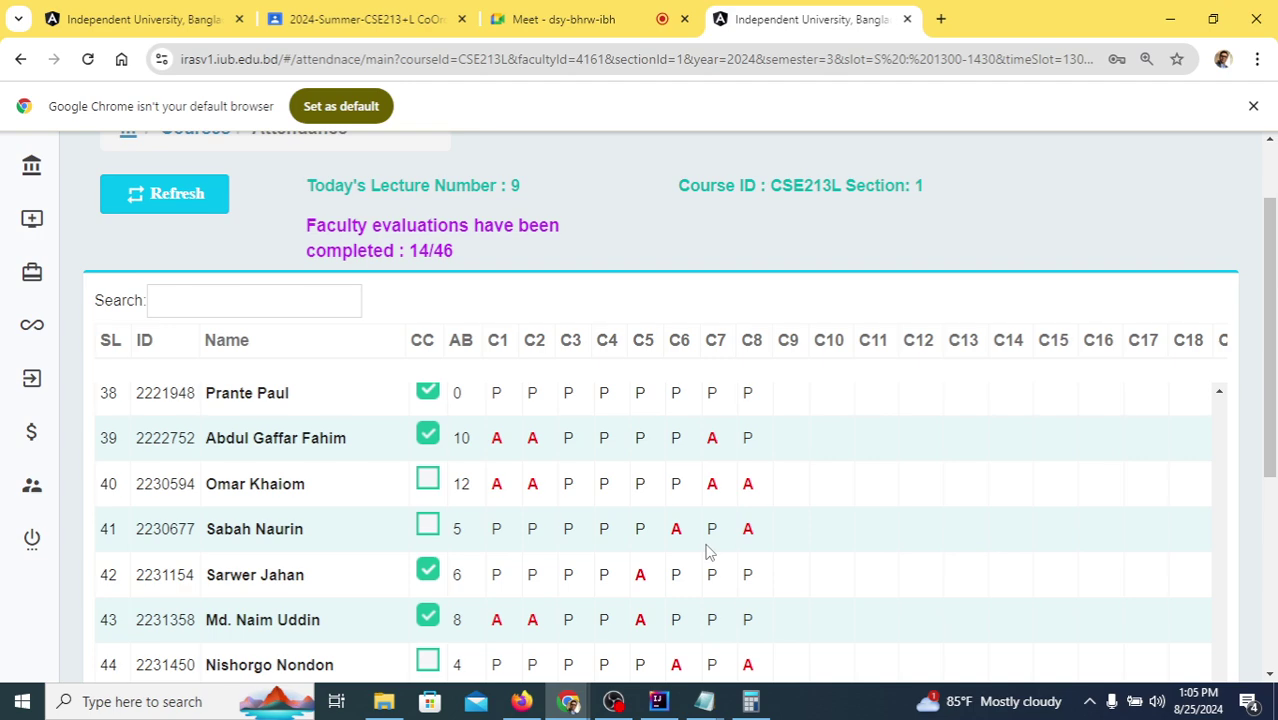